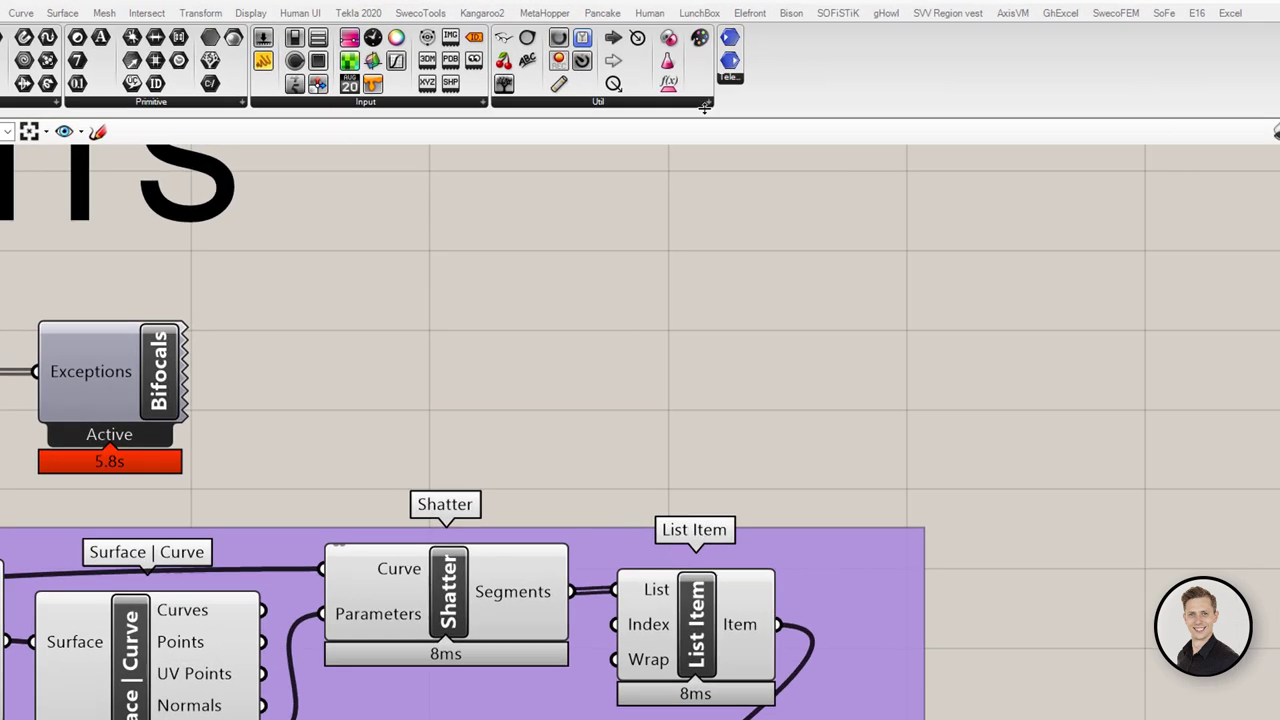
click(690, 117)
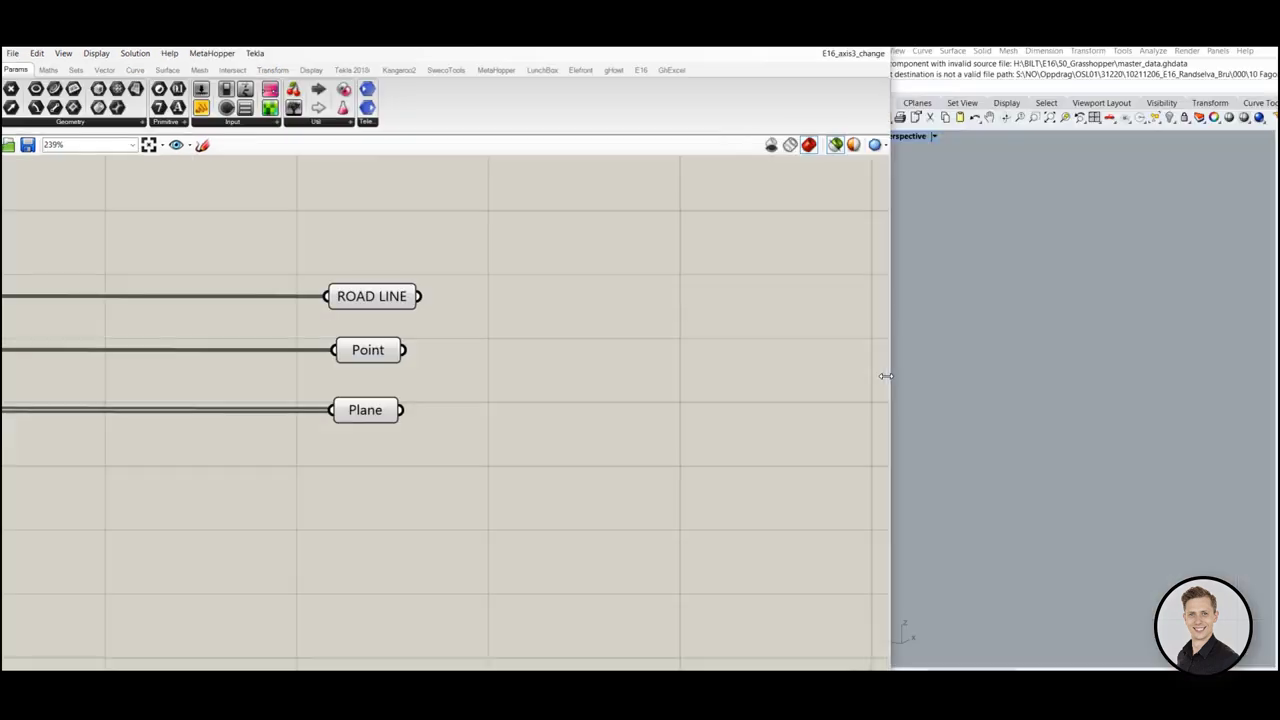
Add a Data Output component to the canvas beside the ROAD LINE, Point and Plane parameters
drag(590, 486, 315, 268)
right_drag(1040, 420, 1068, 396)
scroll(1080, 400, down, 5)
scroll(1070, 410, up, 3)
double_click(546, 382)
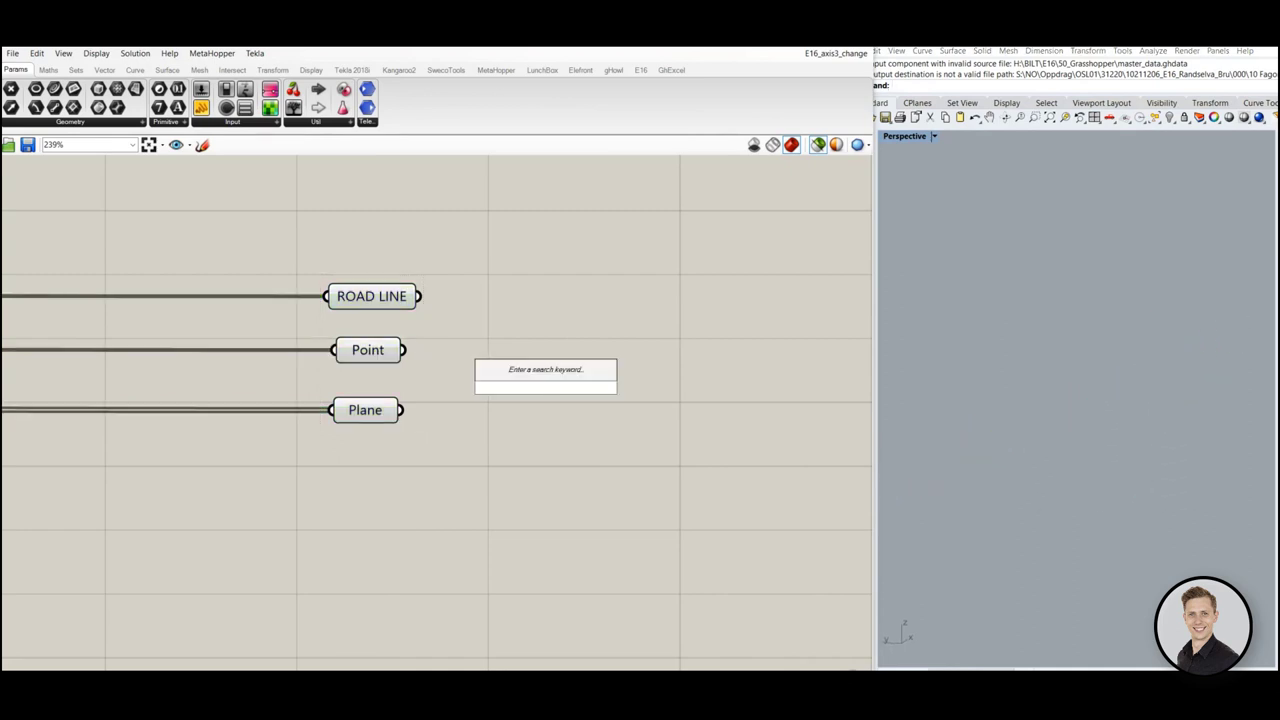
text(outpu)
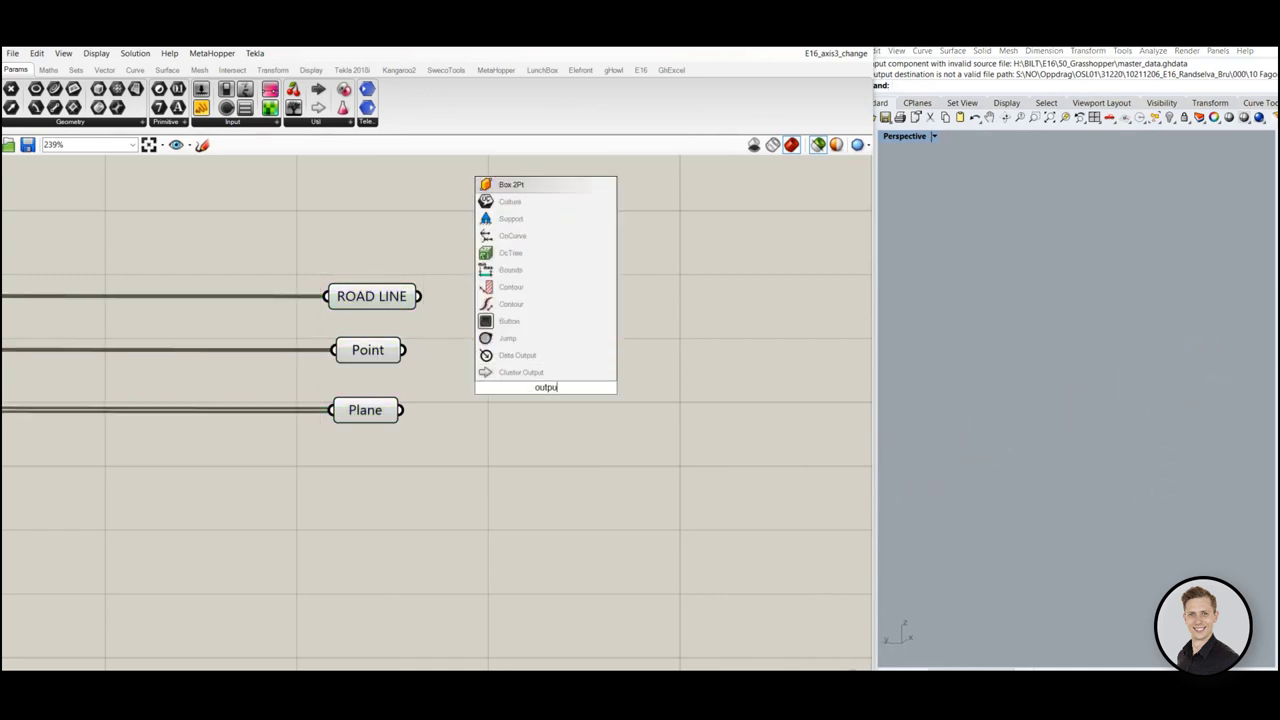
click(512, 356)
scroll(508, 363, up, 3)
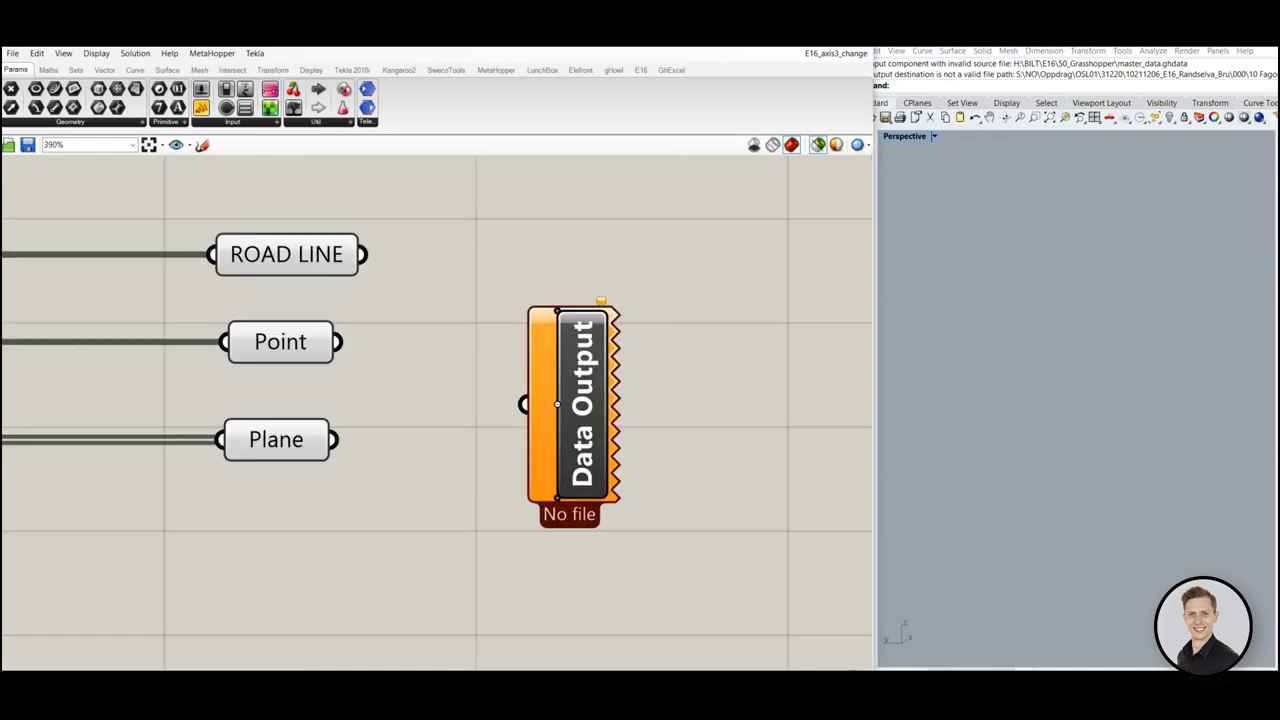
Connect ROAD LINE, Point and Plane to inputs A, B and C of the Data Output component and align it with them
drag(362, 254, 540, 361)
scroll(540, 400, down, 3)
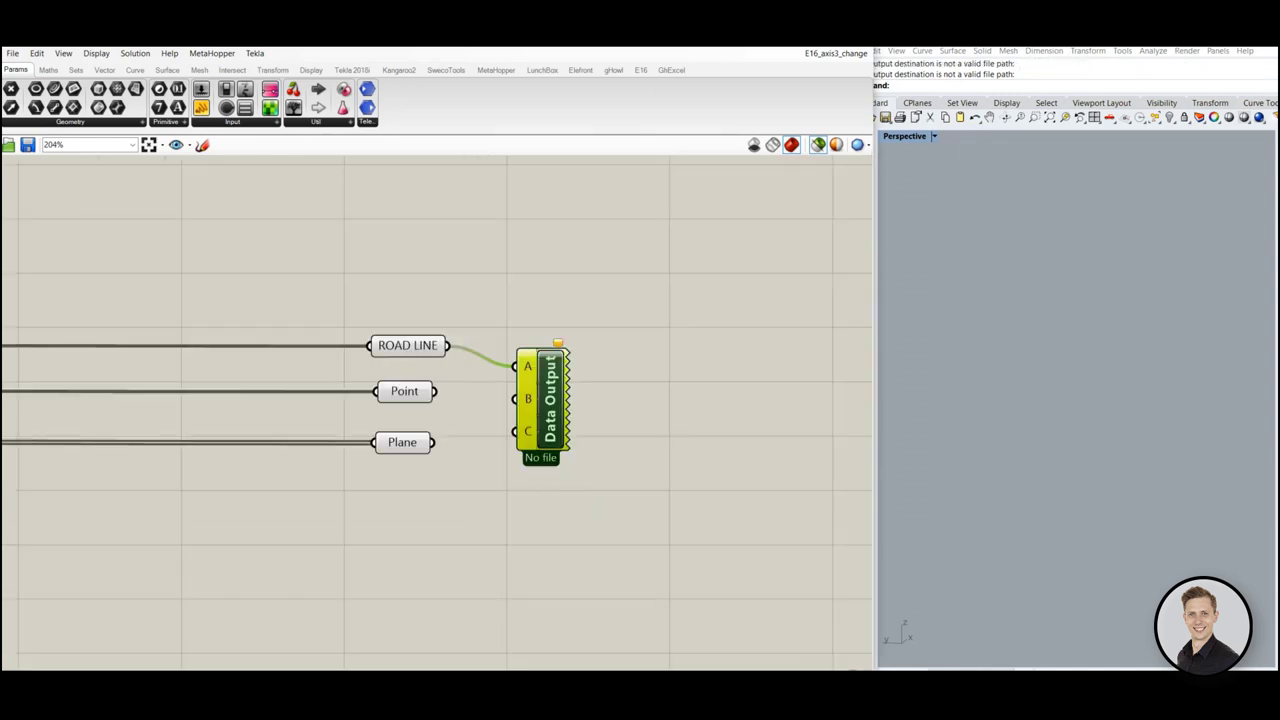
drag(434, 442, 514, 431)
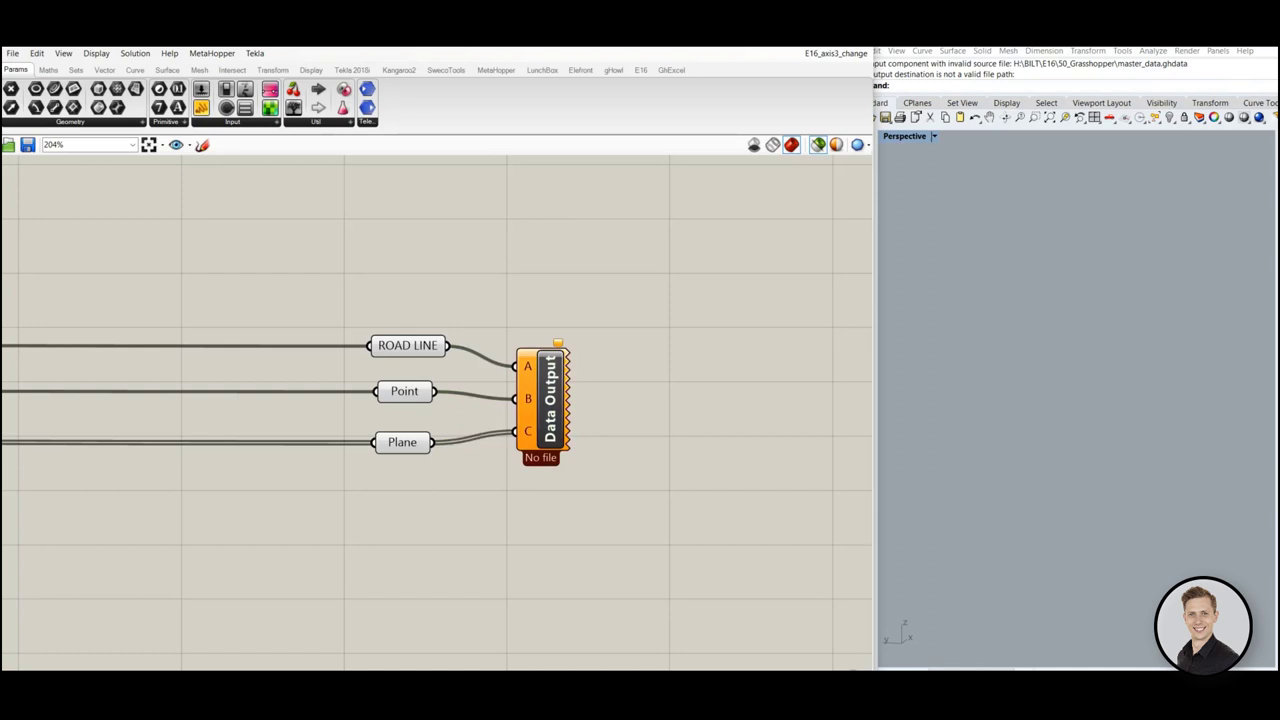
right_click(546, 398)
drag(546, 388, 540, 380)
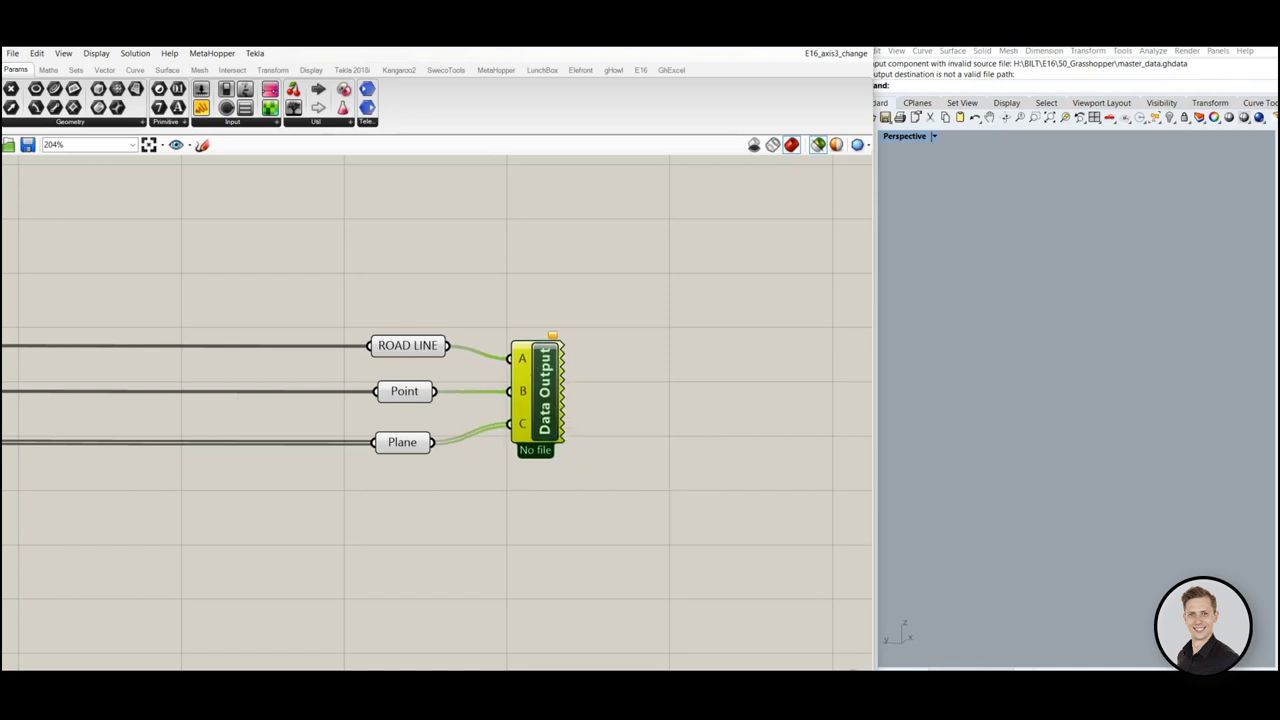
Set the Data Output destination to a file named MASTER in the 50_Grasshopper folder and move the component closer to the parameters
right_click(538, 394)
mouse_move(552, 336)
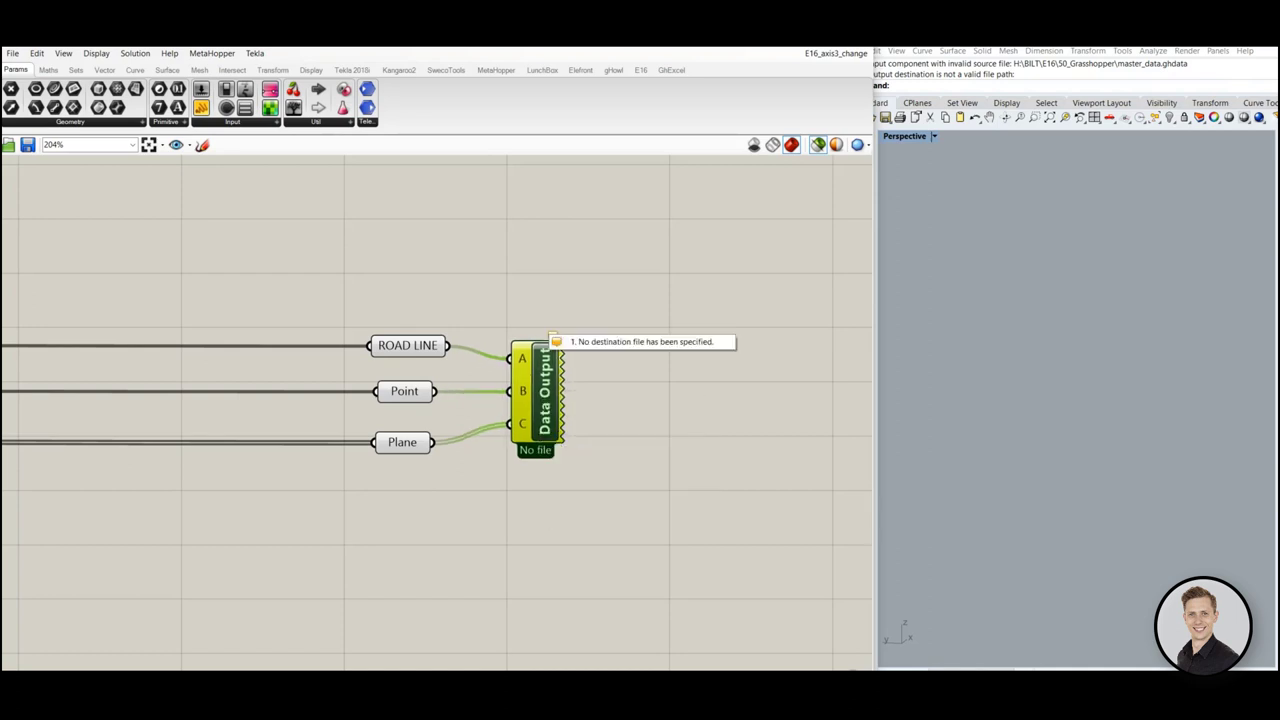
right_click(540, 395)
click(580, 472)
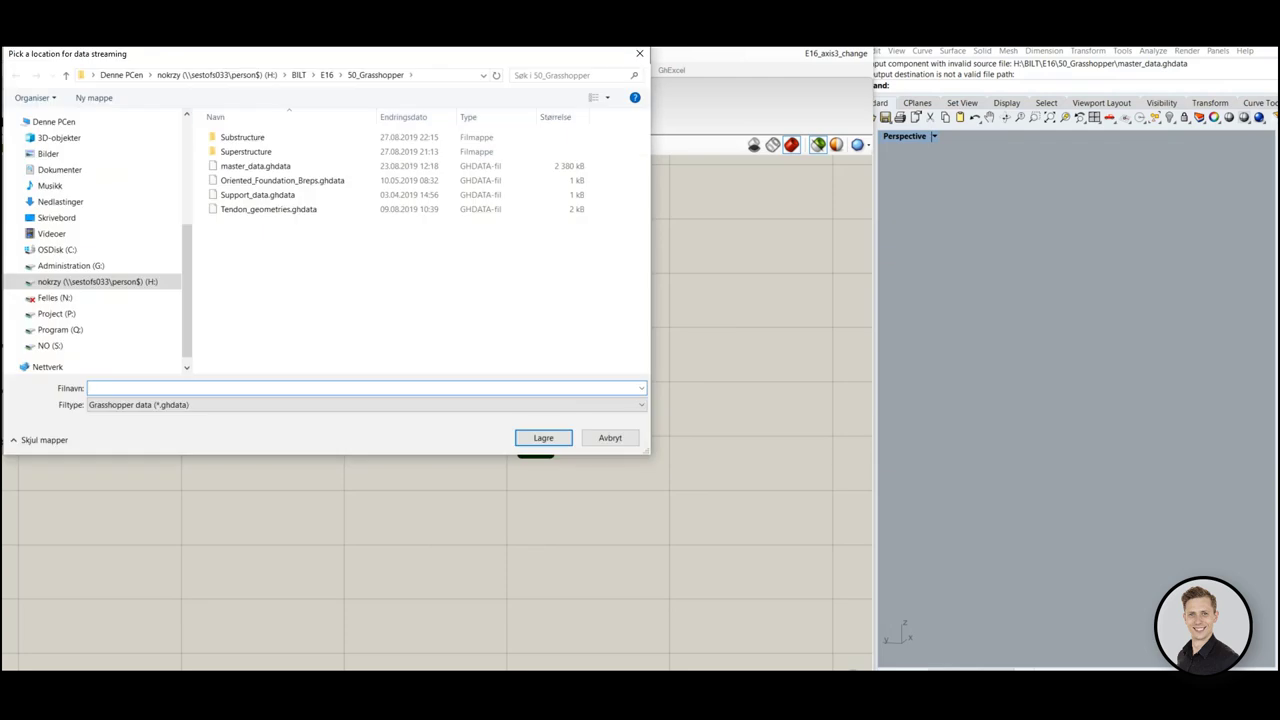
text(MASTER)
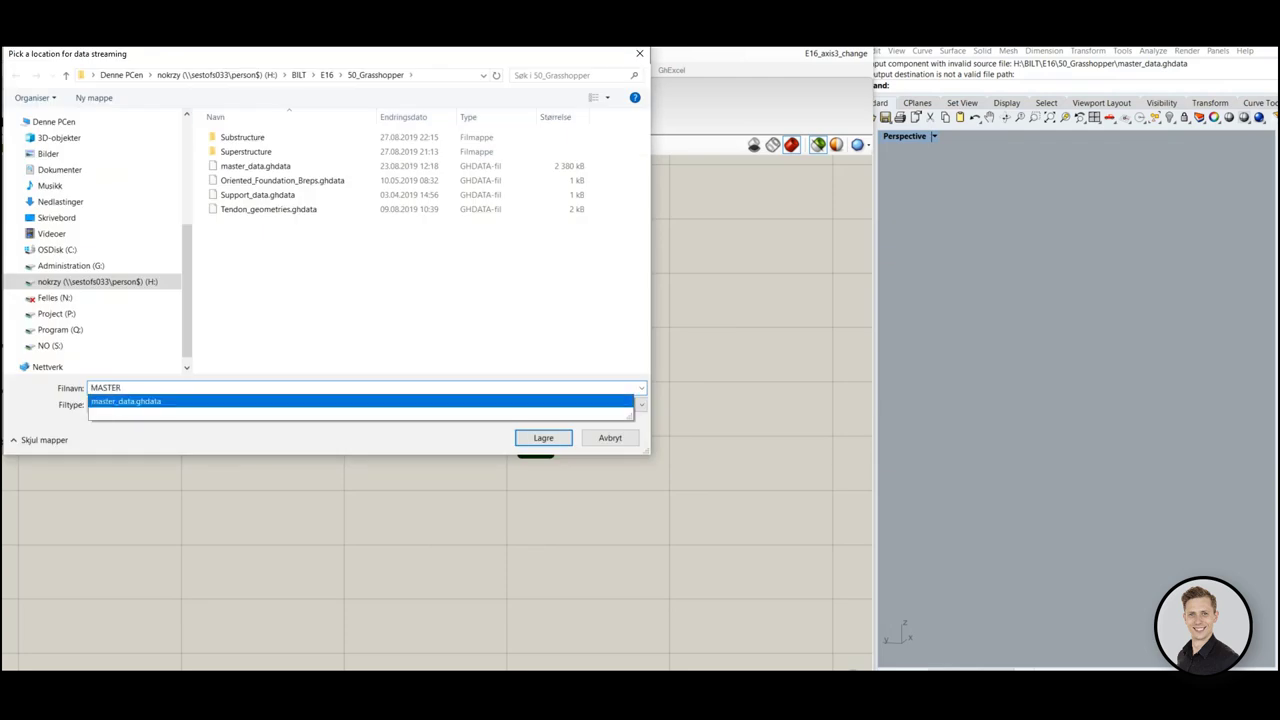
key(Return)
drag(545, 395, 517, 390)
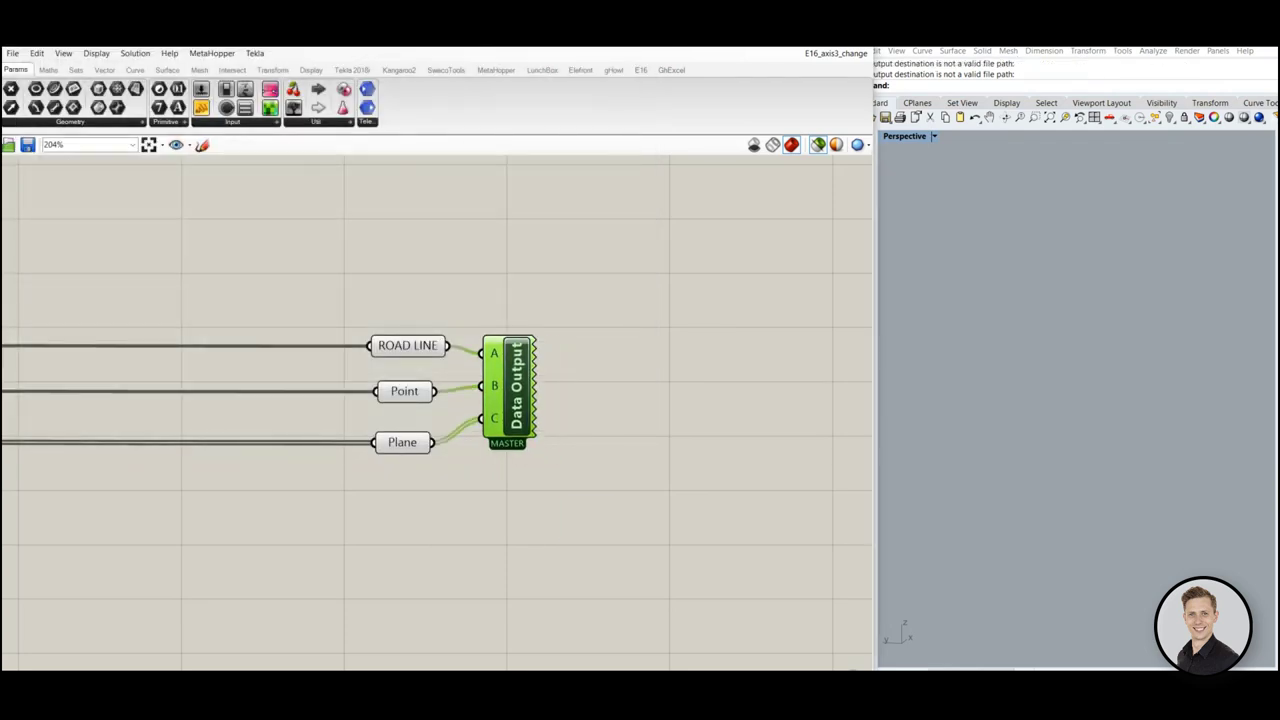
Preview the output geometry, then add a Data Input component beside the Data Output component
drag(366, 507, 538, 307)
mouse_move(1040, 430)
right_down()
mouse_move(1095, 430)
mouse_move(1035, 440)
right_up()
scroll(1035, 430, down, 5)
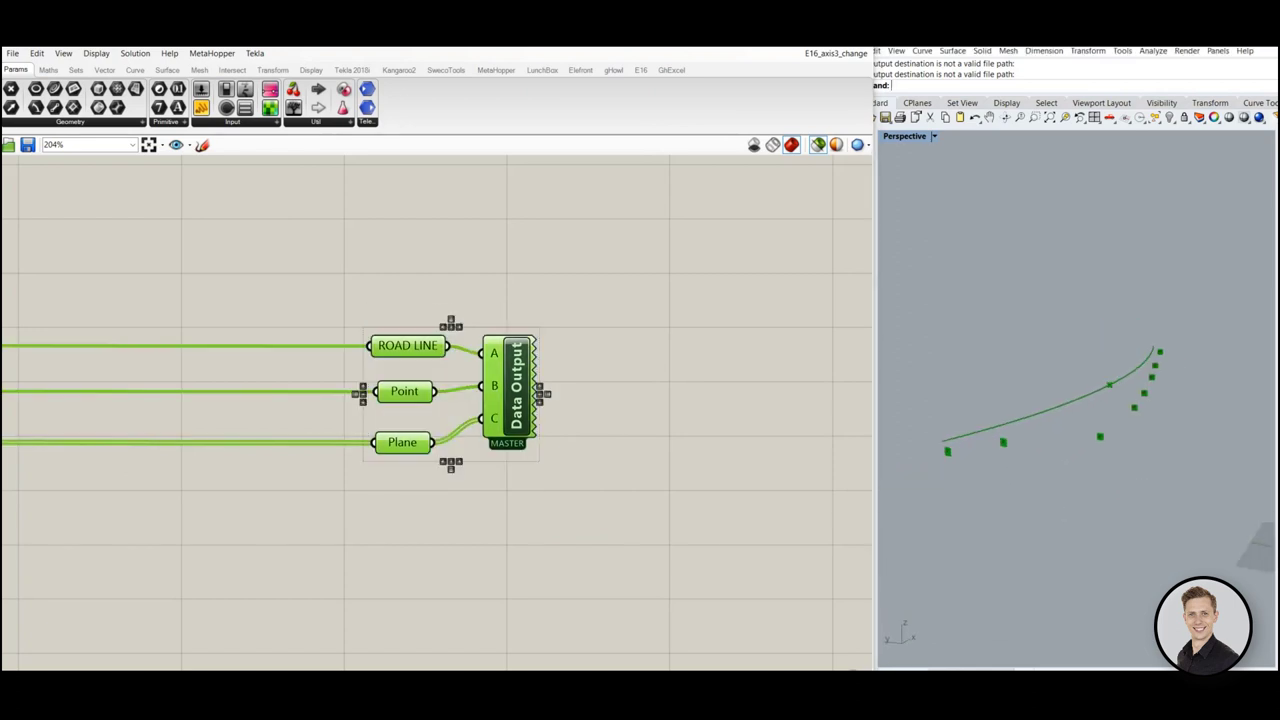
click(690, 411)
right_drag(690, 411, 556, 424)
double_click(556, 424)
text(in)
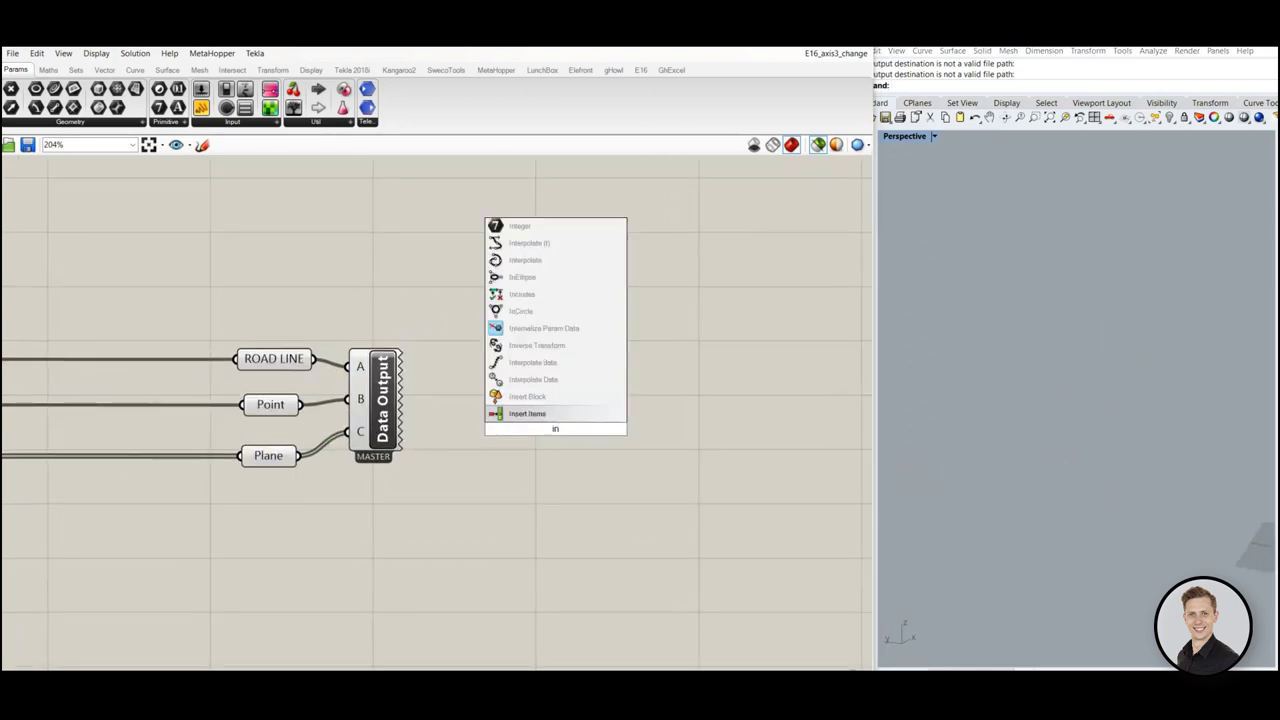
text(put)
key(Up)
key(Return)
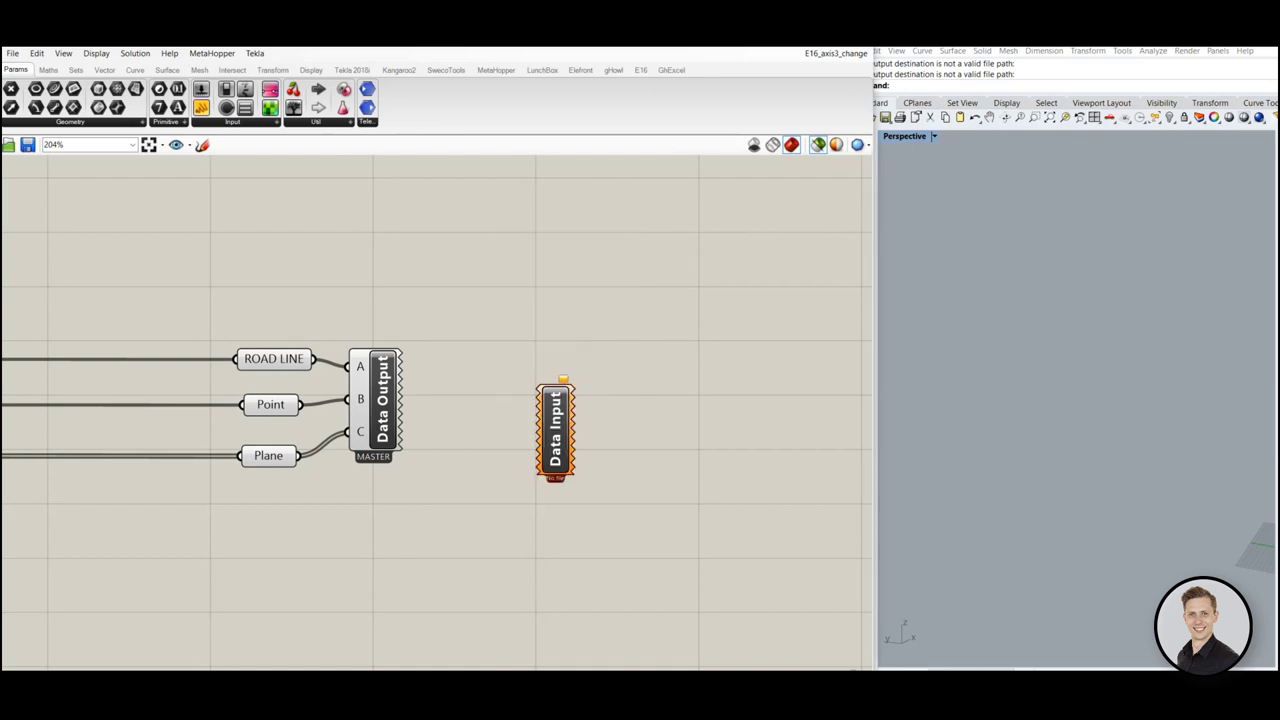
drag(555, 430, 534, 408)
Set the source of the Data Input component to the MASTER data file and preview its geometry
right_click(545, 393)
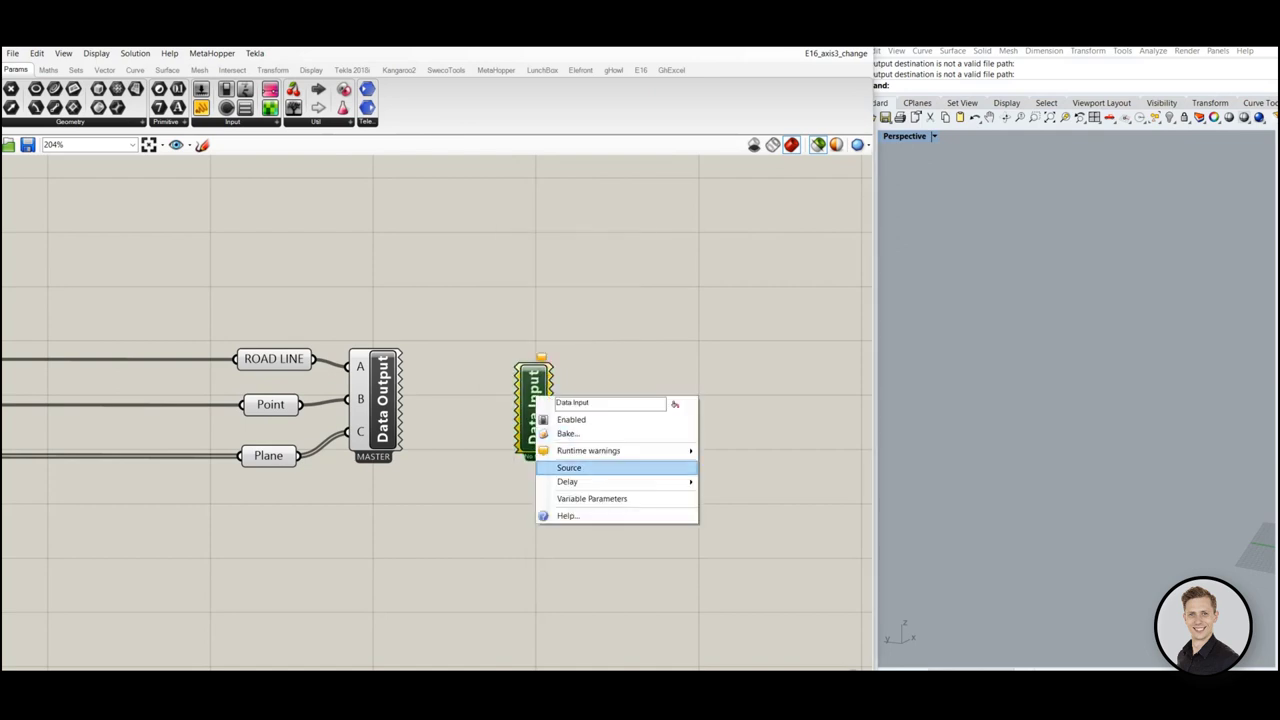
click(580, 466)
double_click(256, 165)
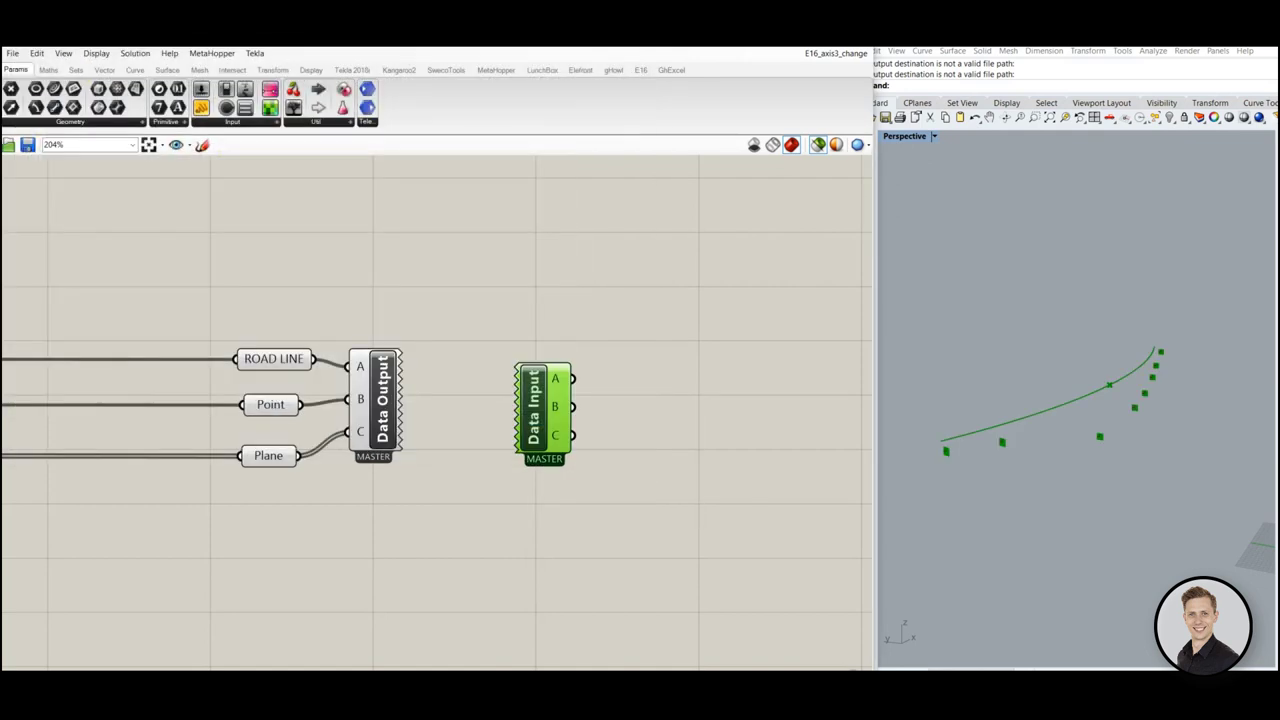
click(440, 260)
click(548, 405)
scroll(556, 397, up, 2)
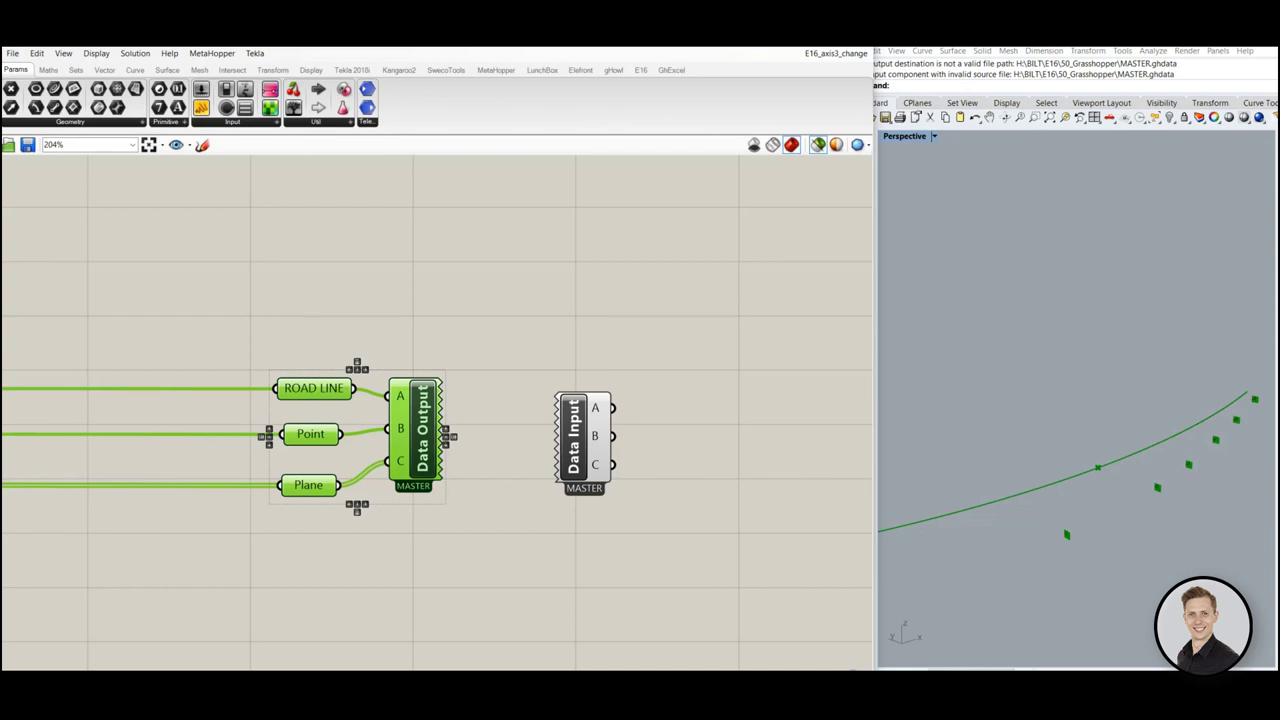
Move the Brep parameter beneath the Plane parameter and bring its geometry into view in the viewport
right_drag(500, 560, 527, 556)
click(527, 556)
right_drag(300, 570, 549, 499)
click(174, 504)
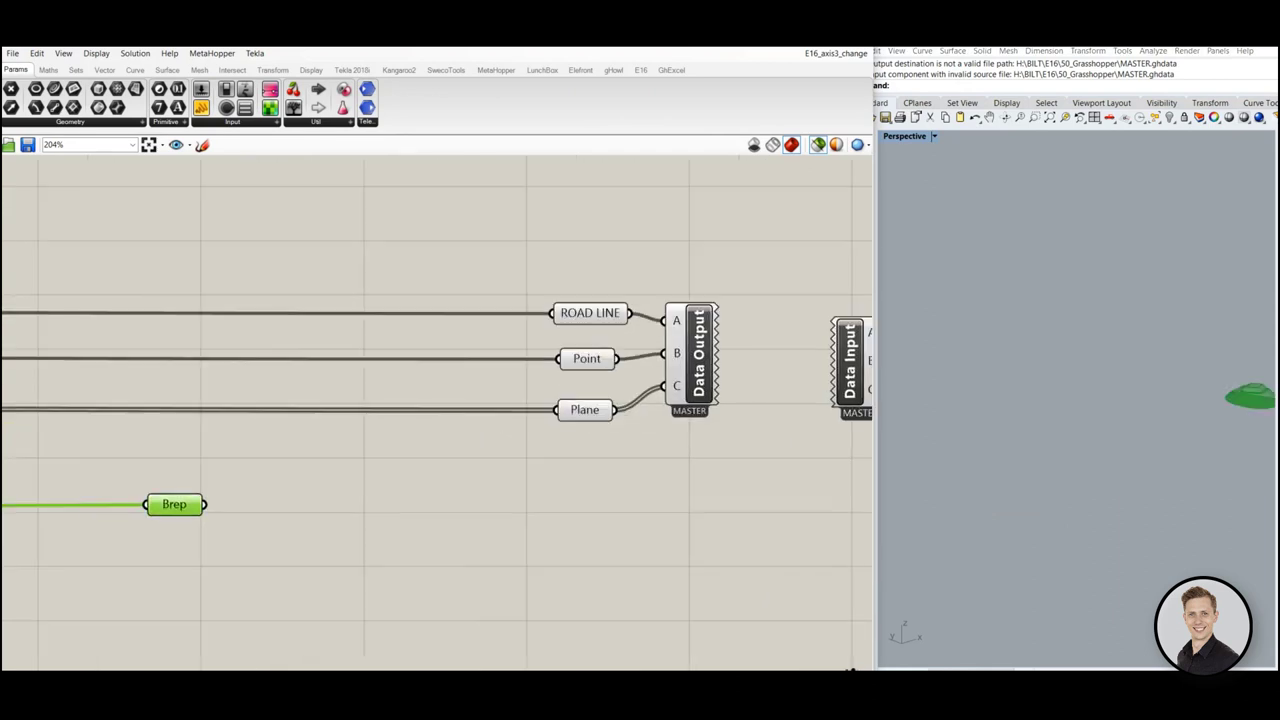
drag(174, 504, 591, 464)
middle_click(595, 463)
click(571, 437)
right_drag(1080, 450, 1050, 490)
right_drag(724, 408, 572, 438)
Add a fourth input, D, to the Data Output component and connect the Brep parameter to it
scroll(572, 438, up, 5)
click(469, 422)
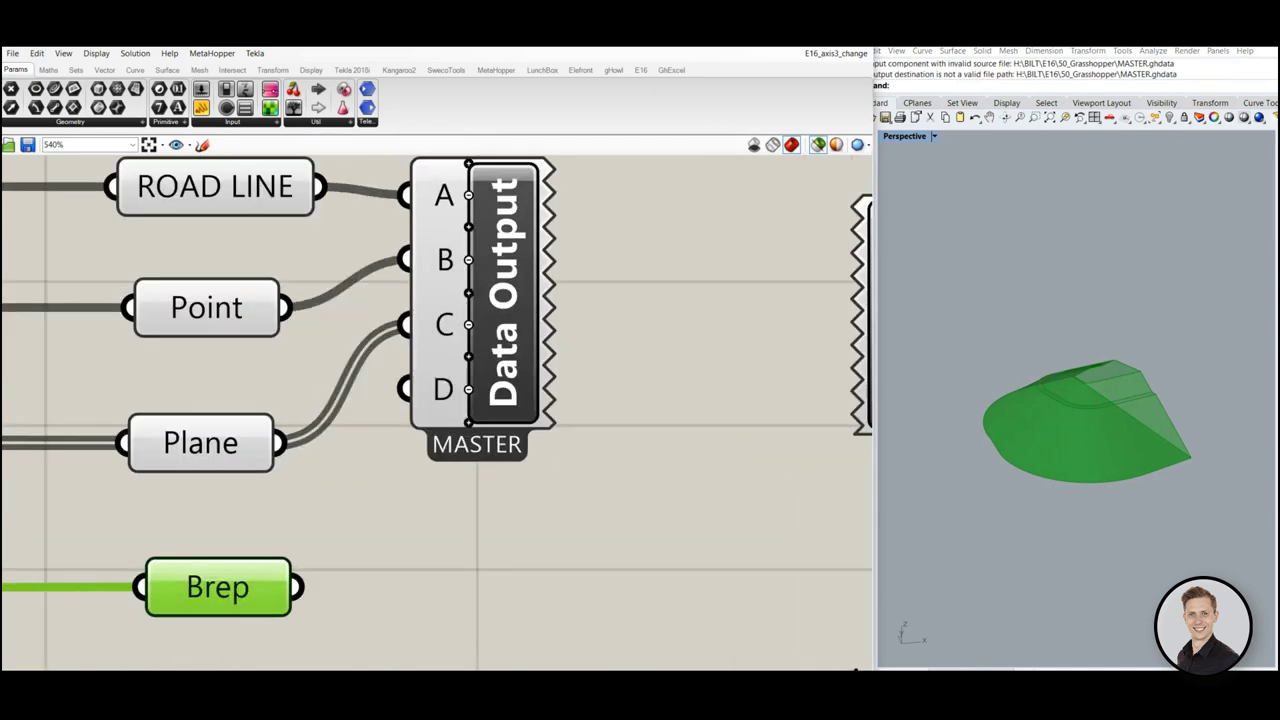
scroll(496, 478, down, 3)
drag(392, 535, 447, 432)
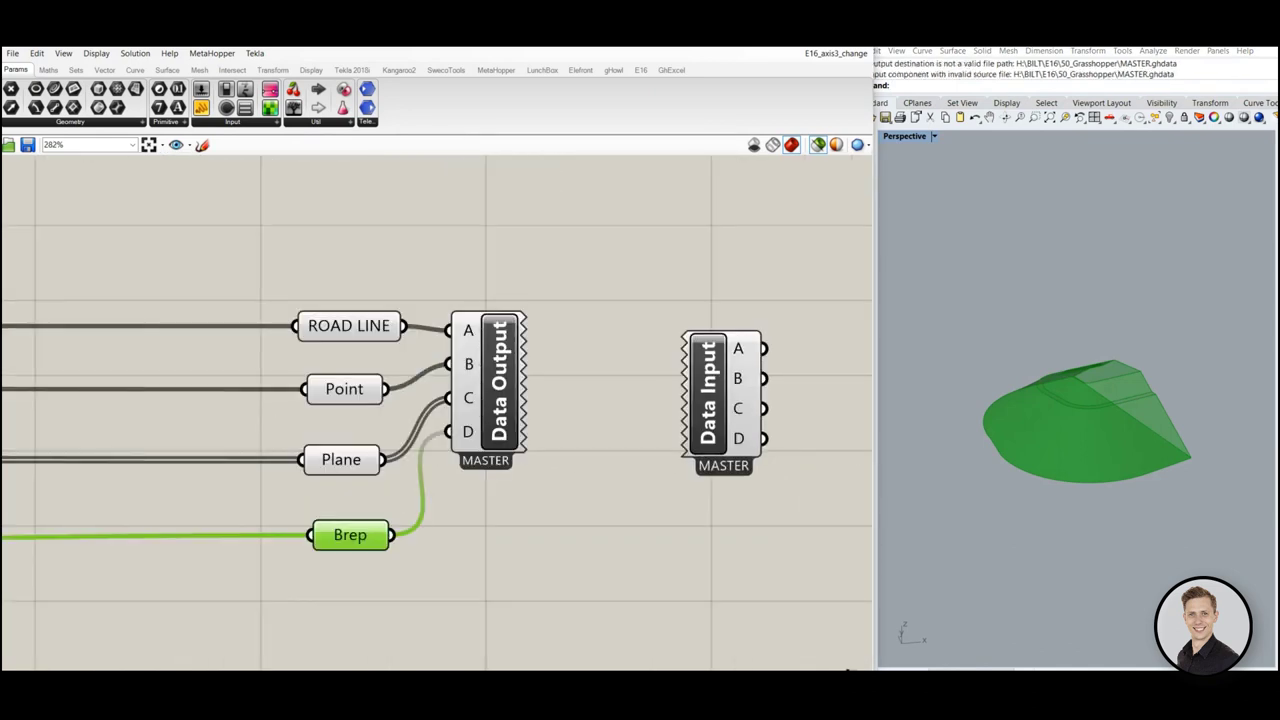
Select the Data Input component and inspect its streamed geometry in the viewport, including output D
click(588, 440)
click(710, 400)
right_drag(720, 410, 592, 416)
right_drag(1060, 440, 1125, 405)
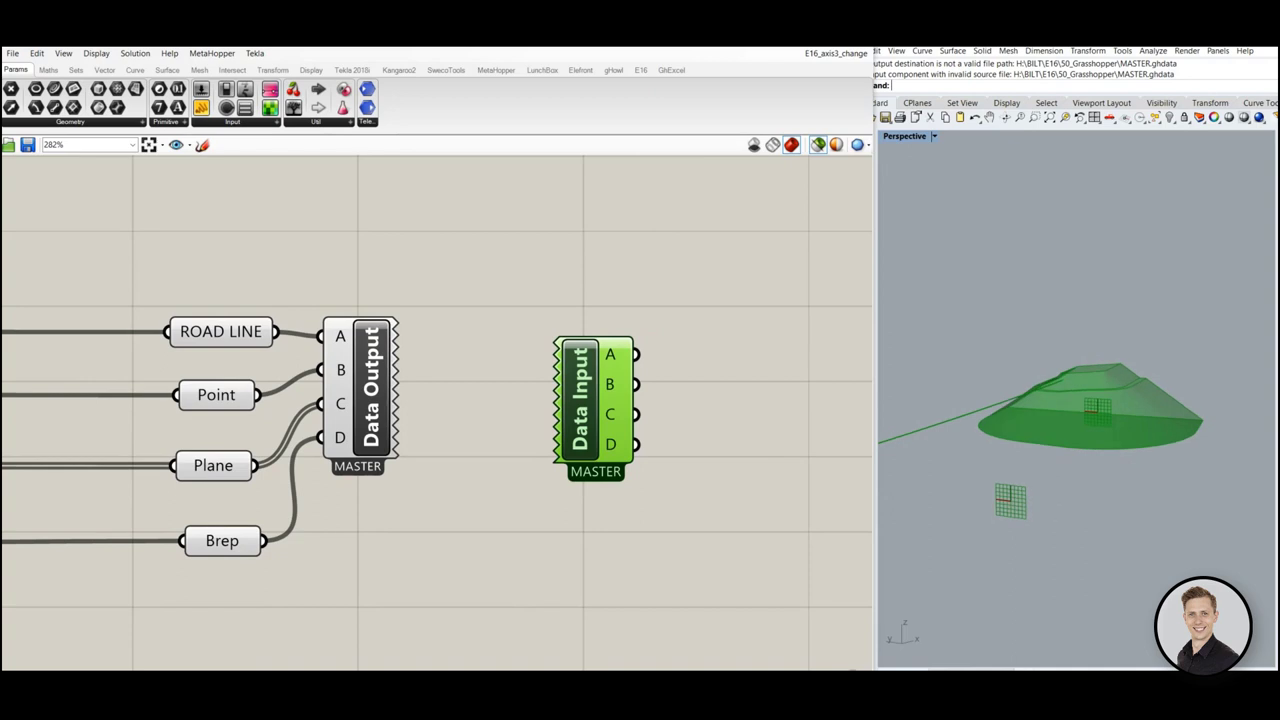
mouse_move(614, 445)
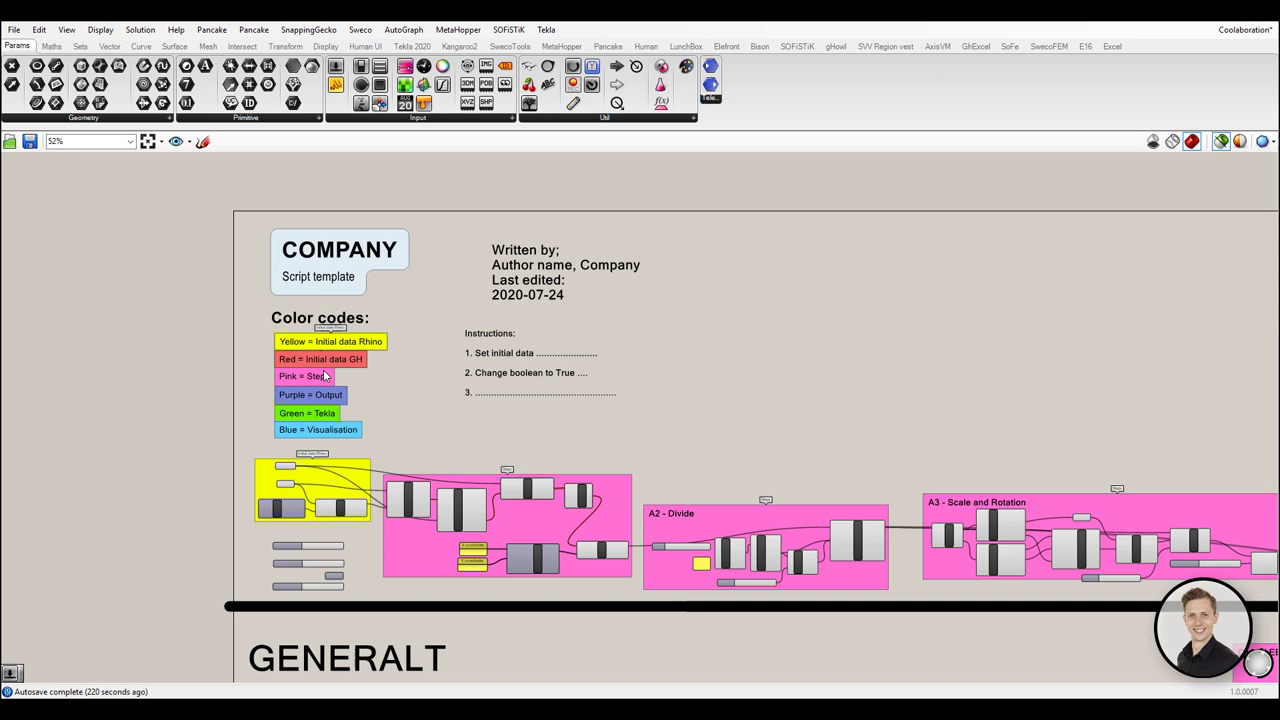
Examine the script template's color codes, instructions and the overall layout of its colored component groups
scroll(330, 288, up, 5)
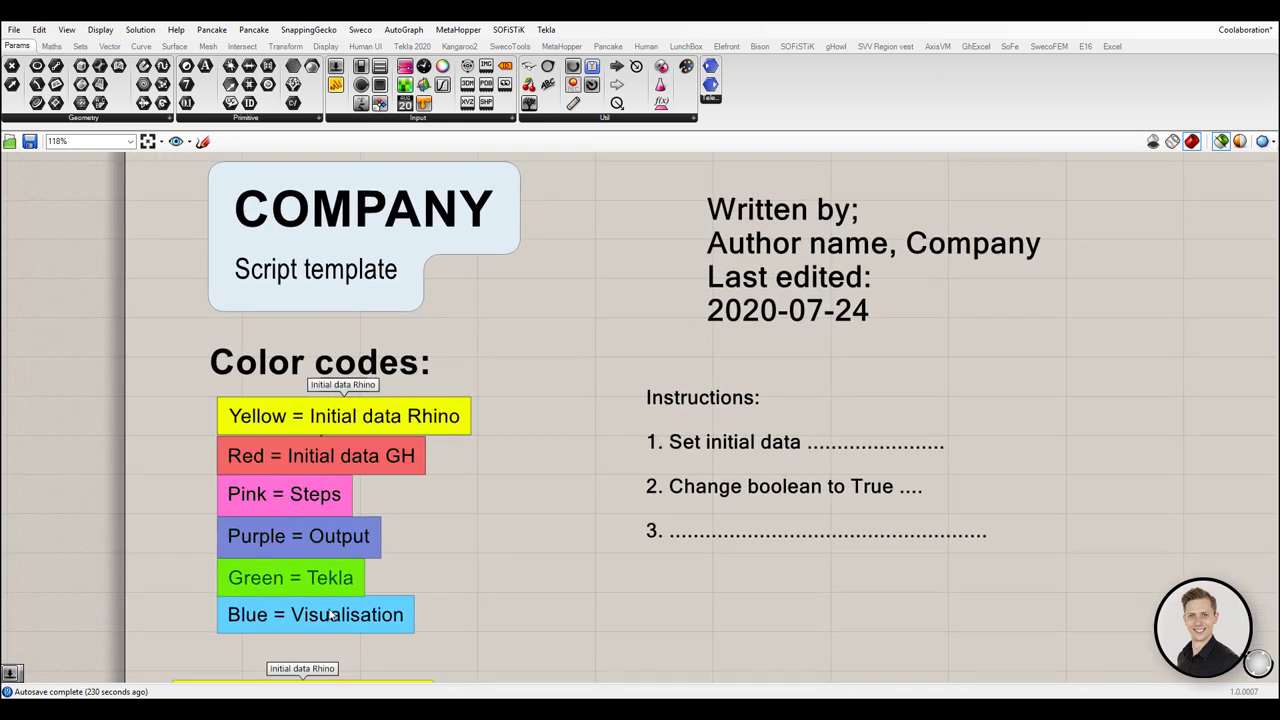
scroll(836, 281, down, 4)
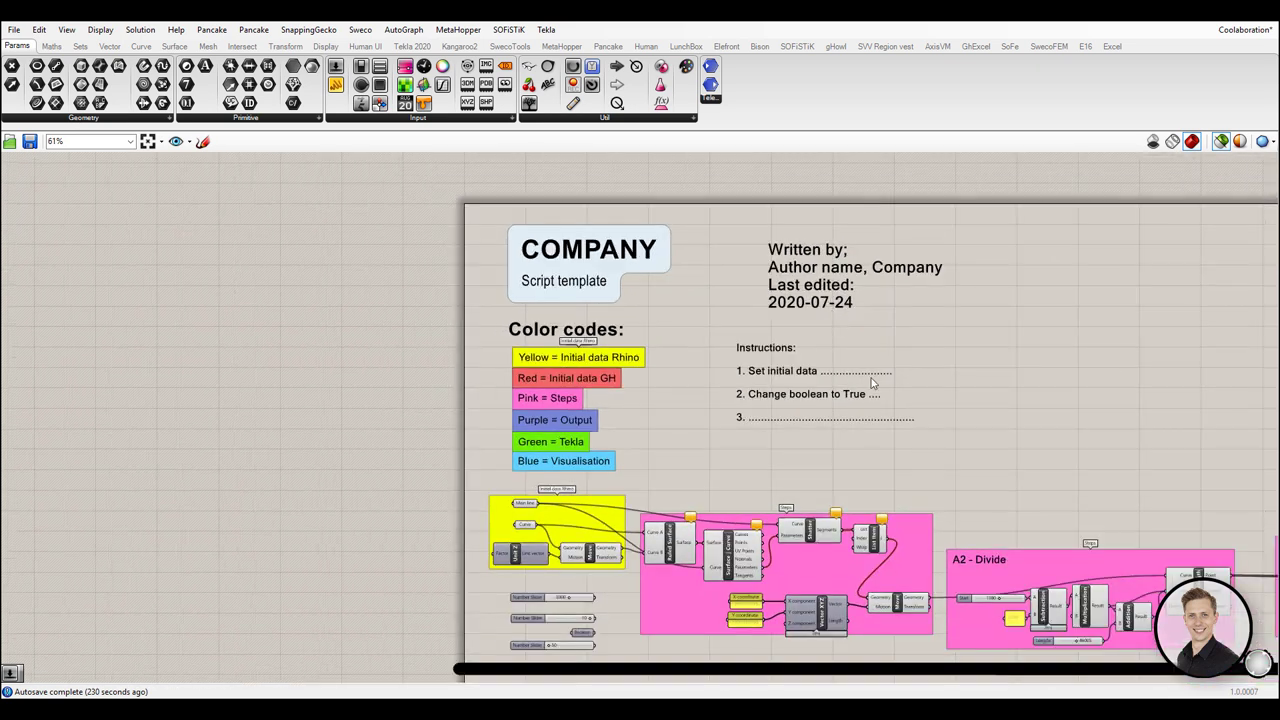
right_drag(865, 381, 472, 351)
scroll(472, 351, down, 6)
scroll(527, 378, down, 3)
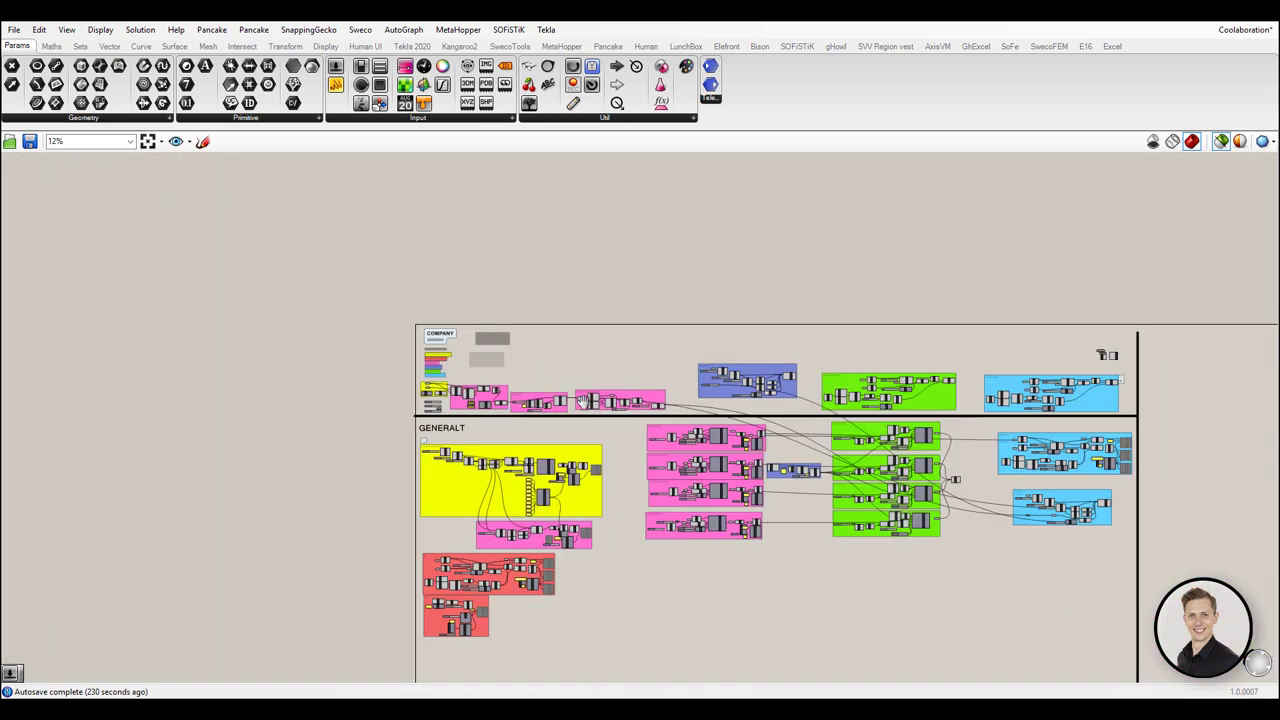
right_drag(585, 403, 566, 397)
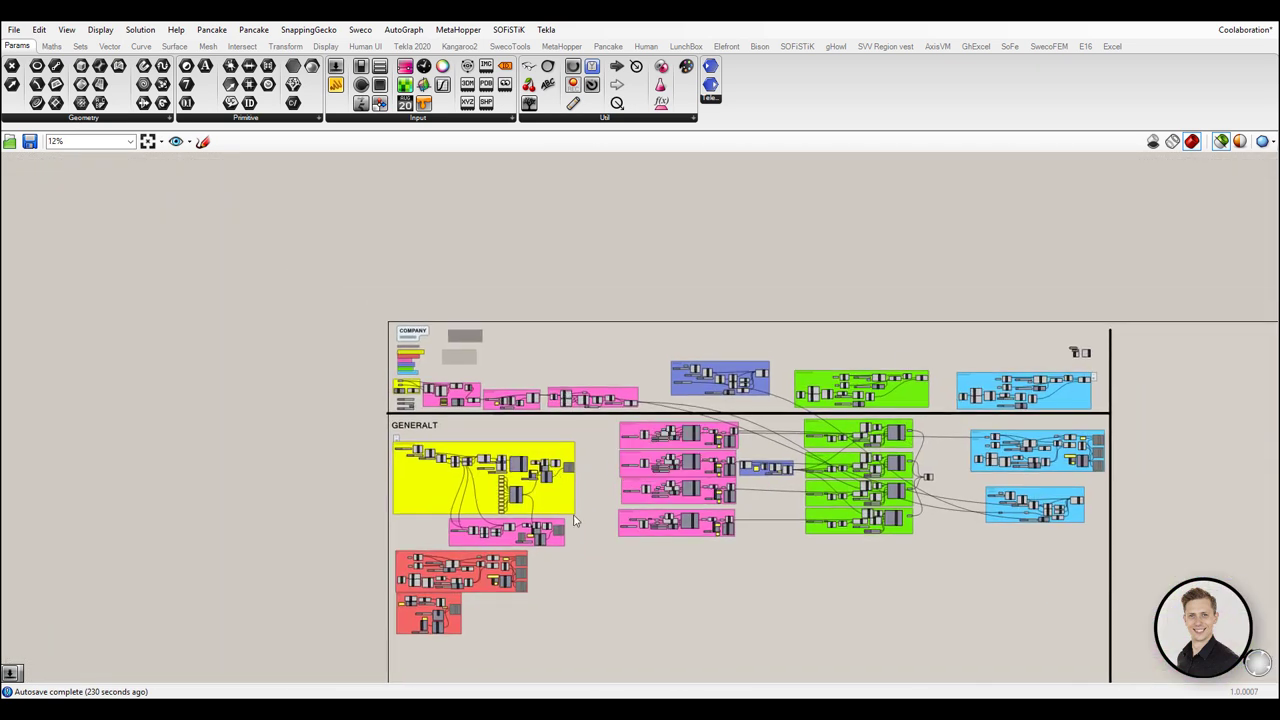
scroll(575, 520, up, 2)
scroll(428, 395, up, 6)
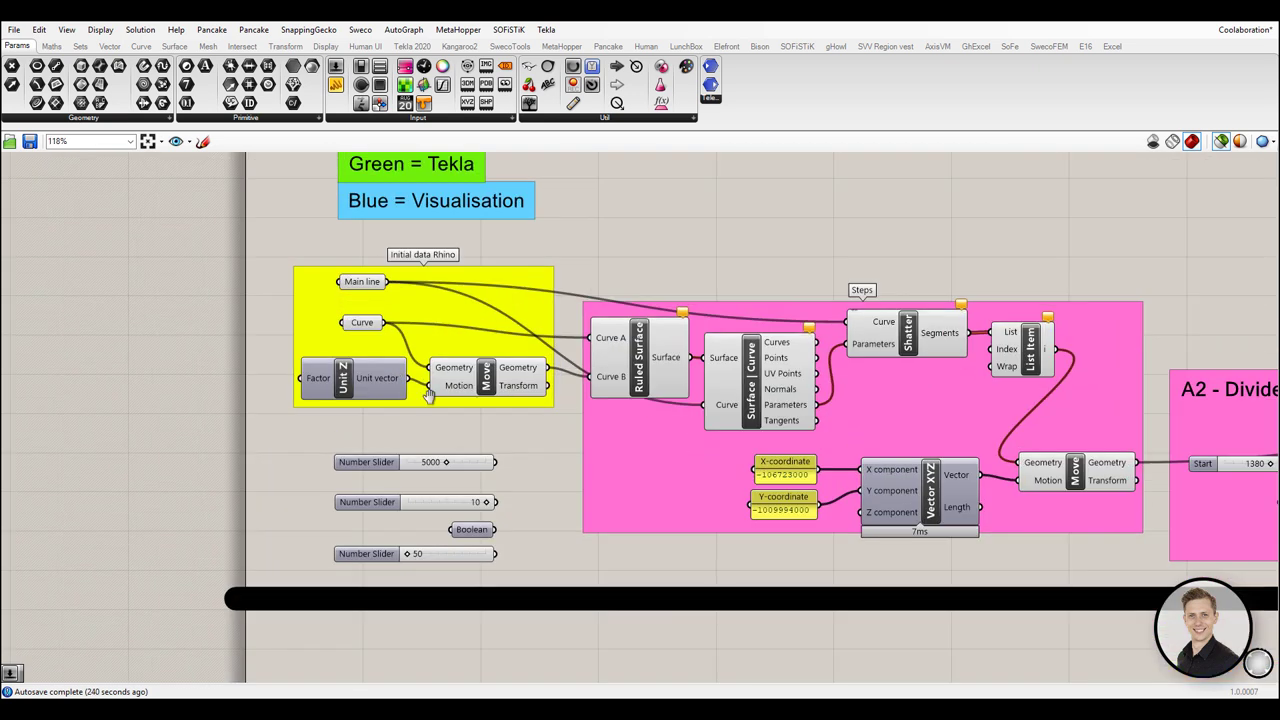
Group the three number sliders and the Boolean parameter below the Initial data Rhino group
right_drag(428, 395, 437, 459)
scroll(476, 620, up, 2)
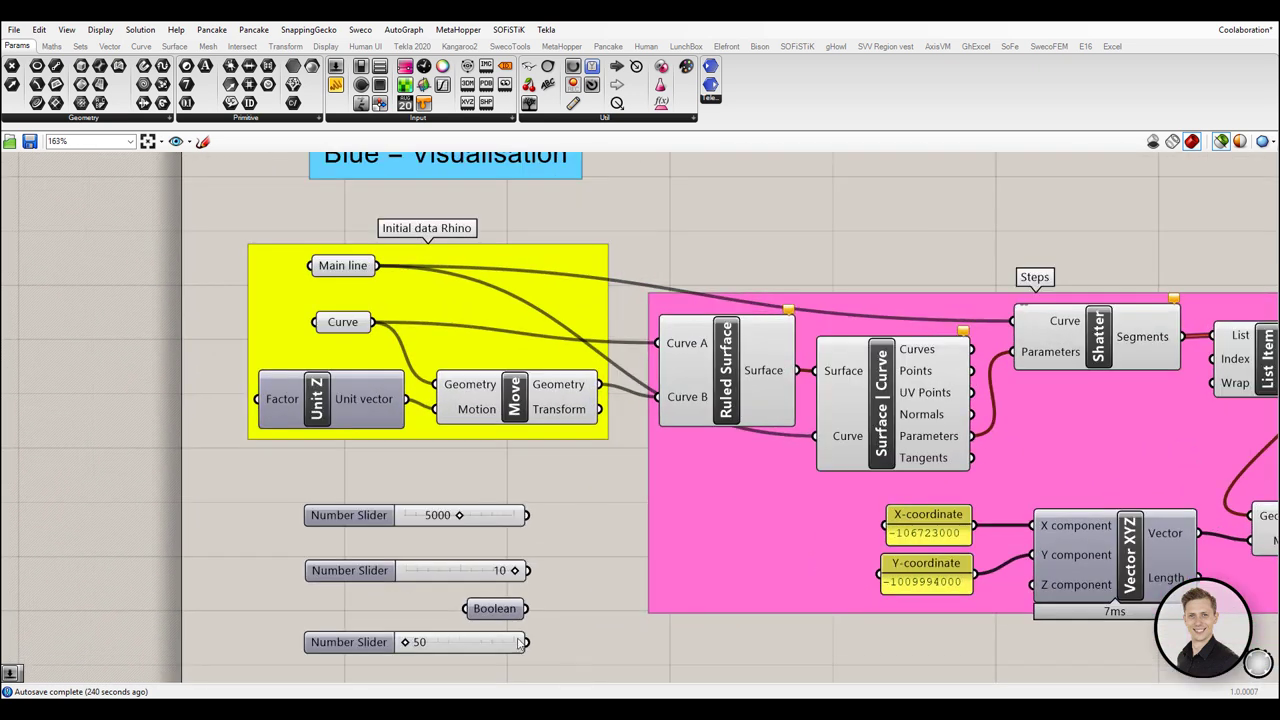
drag(578, 666, 347, 497)
middle_click(347, 497)
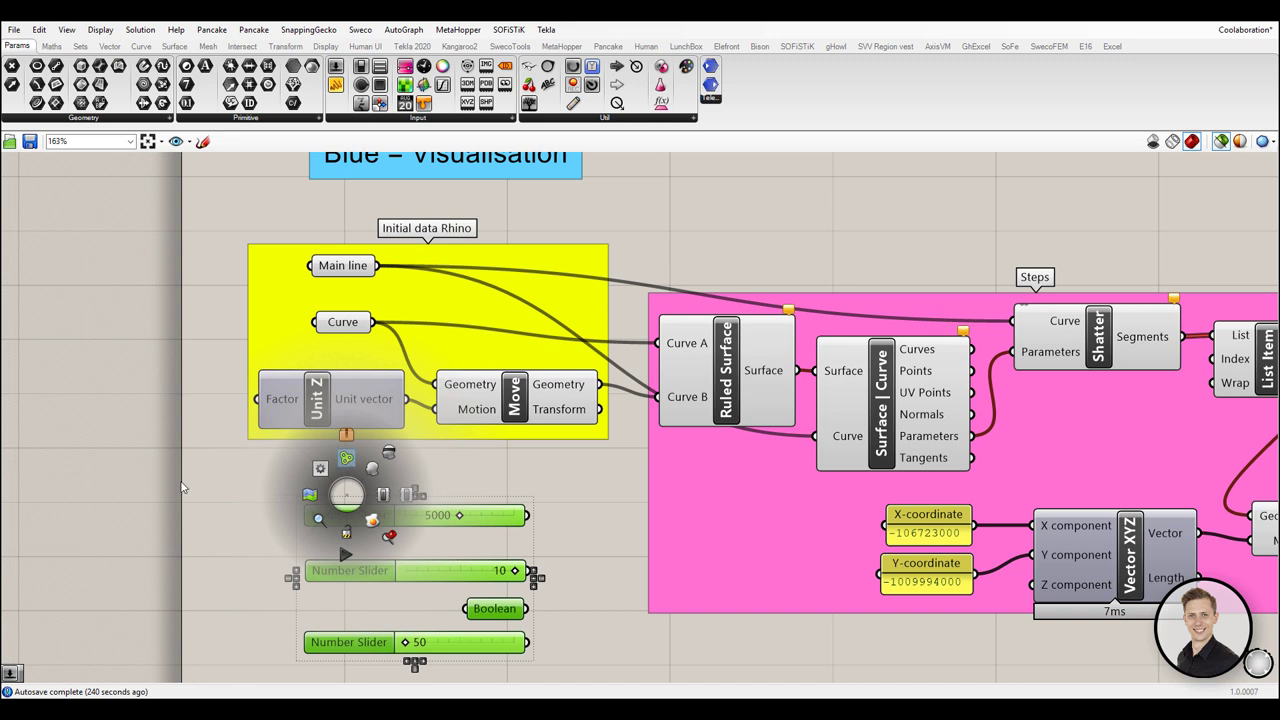
key(ctrl+g)
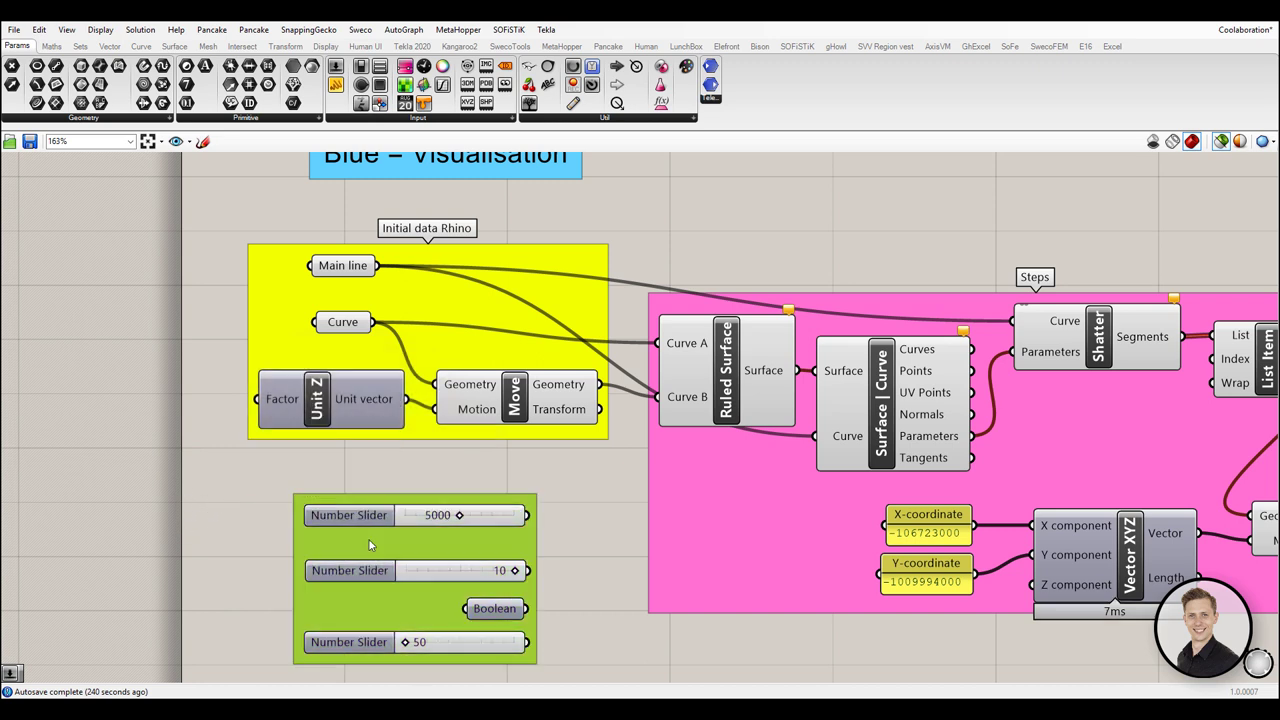
Name the slider group "Initial data GH" and color it red according to the template's color codes
right_click(370, 533)
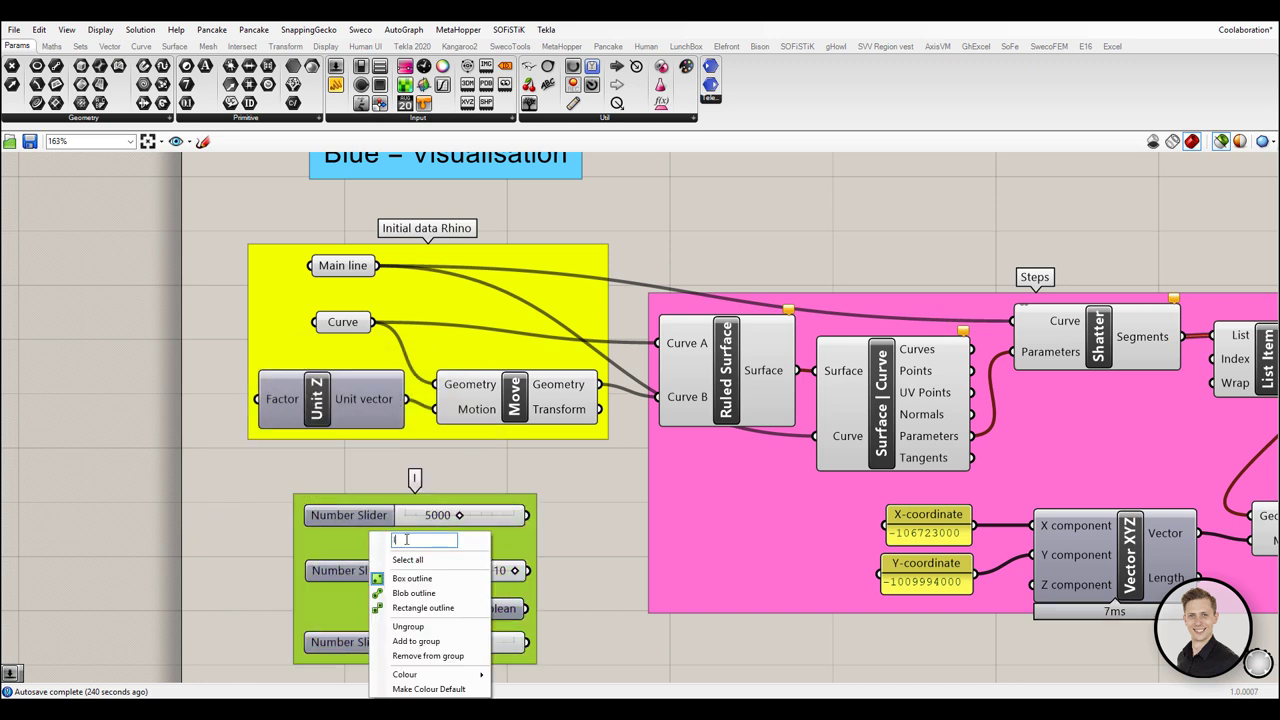
text(Initial data GH)
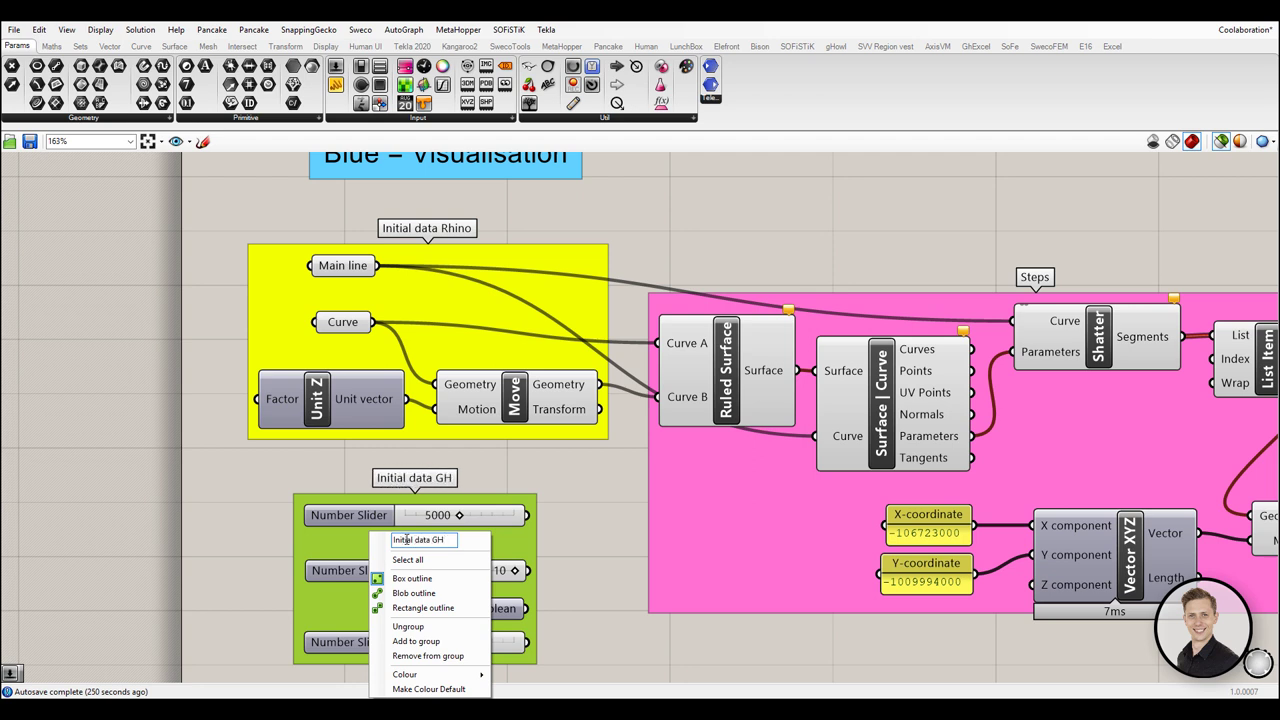
key(Return)
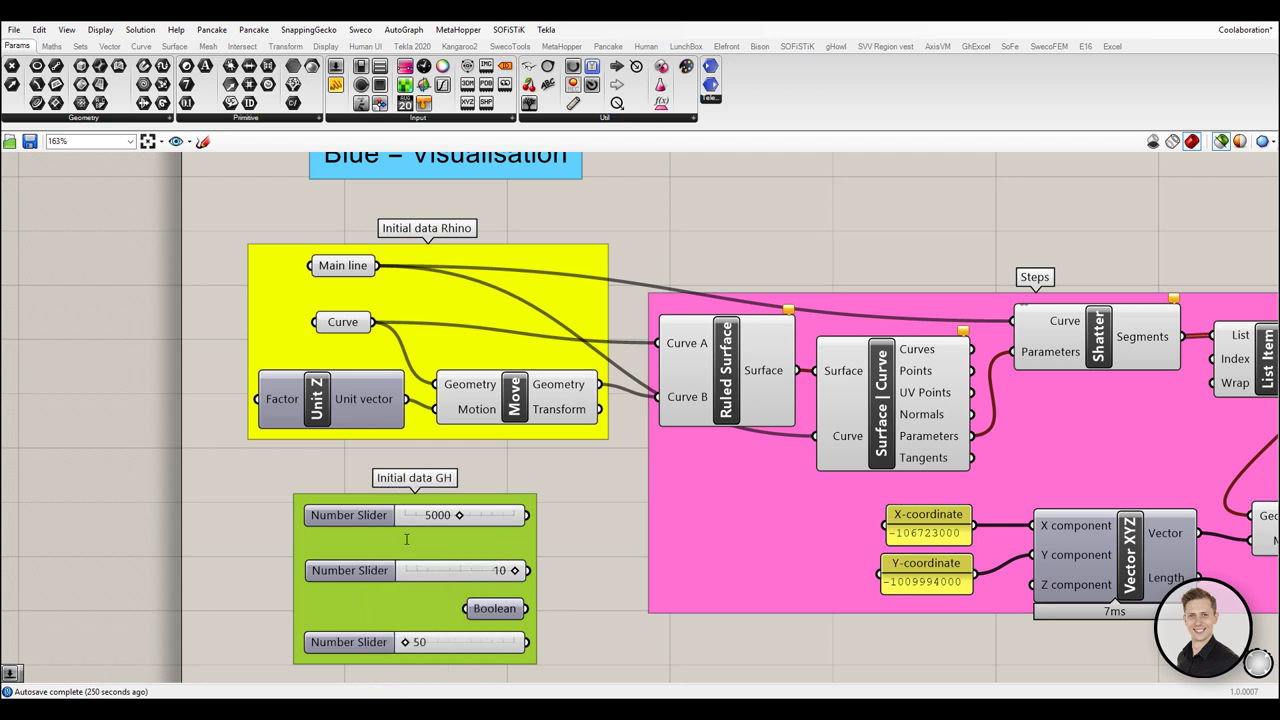
click(580, 490)
right_drag(591, 530, 617, 498)
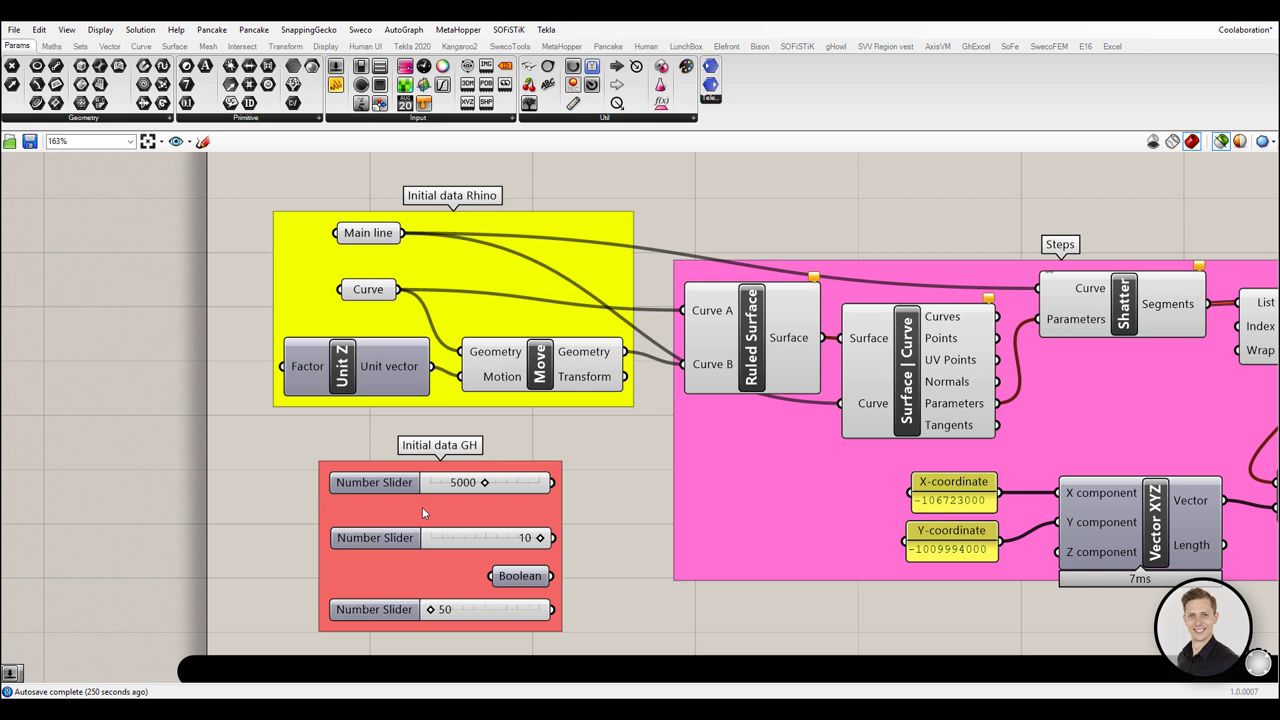
Move the Initial data GH group up and slightly left, closer to the Initial data Rhino group
drag(422, 512, 403, 490)
click(465, 418)
scroll(440, 398, down, 3)
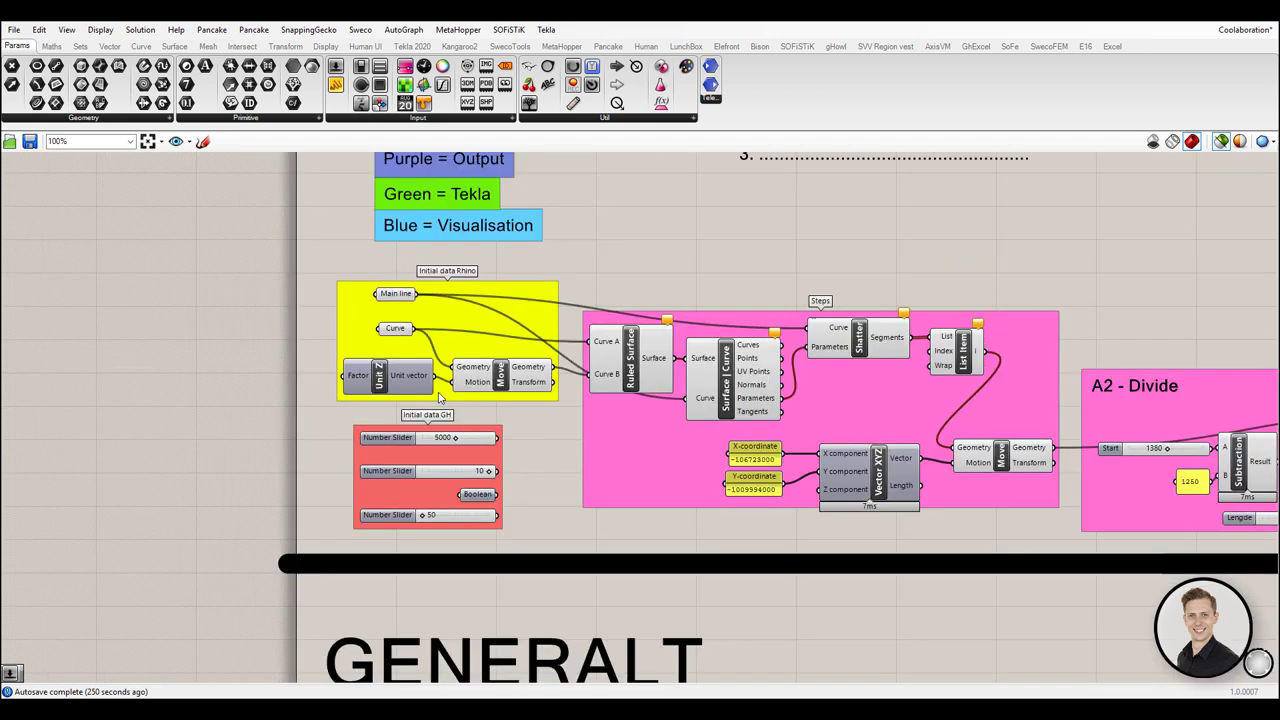
Rename the pink Steps group beside the Initial data Rhino group to "Output"
scroll(440, 398, down, 8)
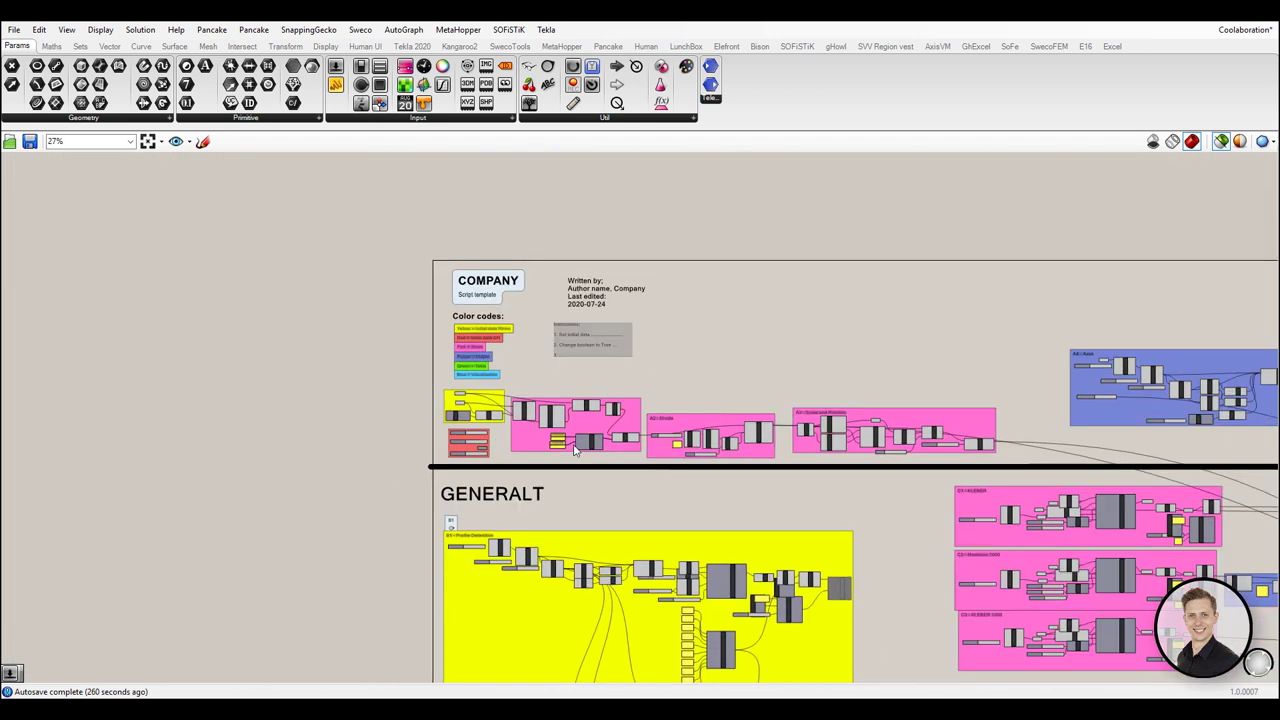
scroll(575, 450, up, 10)
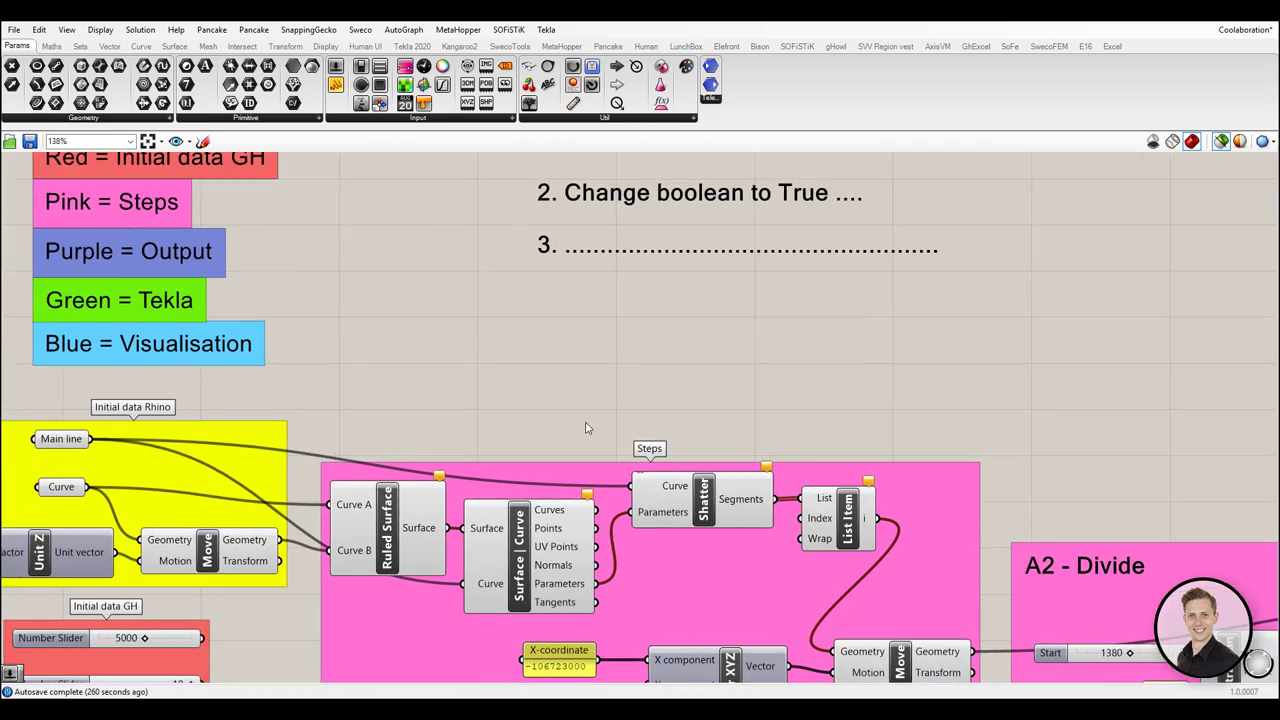
right_click(698, 566)
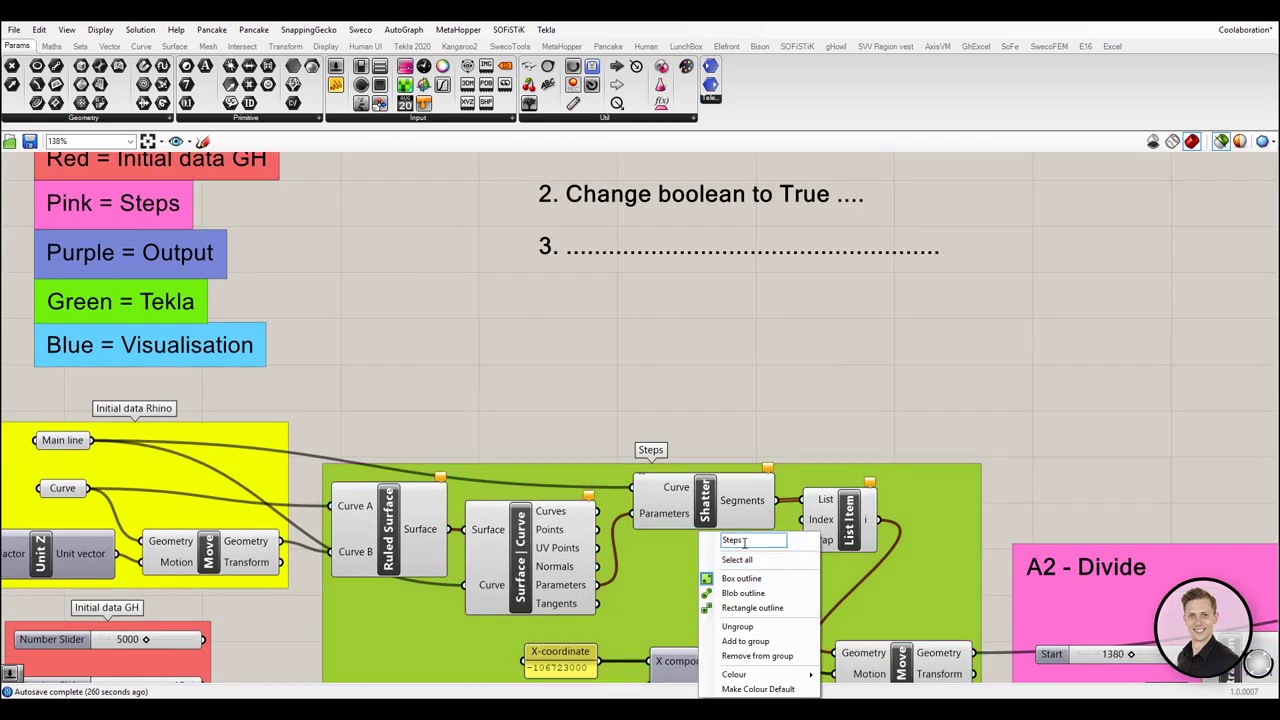
double_click(744, 542)
text(Output)
click(782, 421)
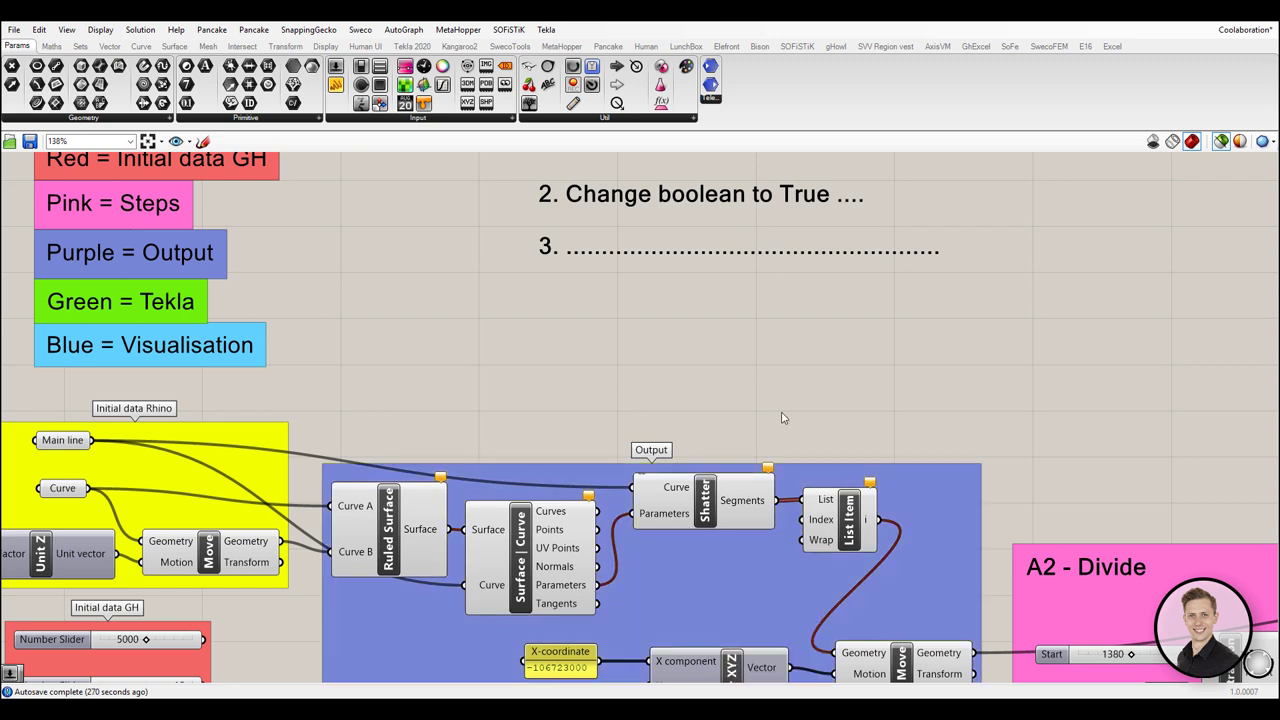
Undo the Output renaming so the group is named Steps and colored pink again
scroll(782, 421, down, 1)
right_drag(782, 421, 773, 361)
key(ctrl+z)
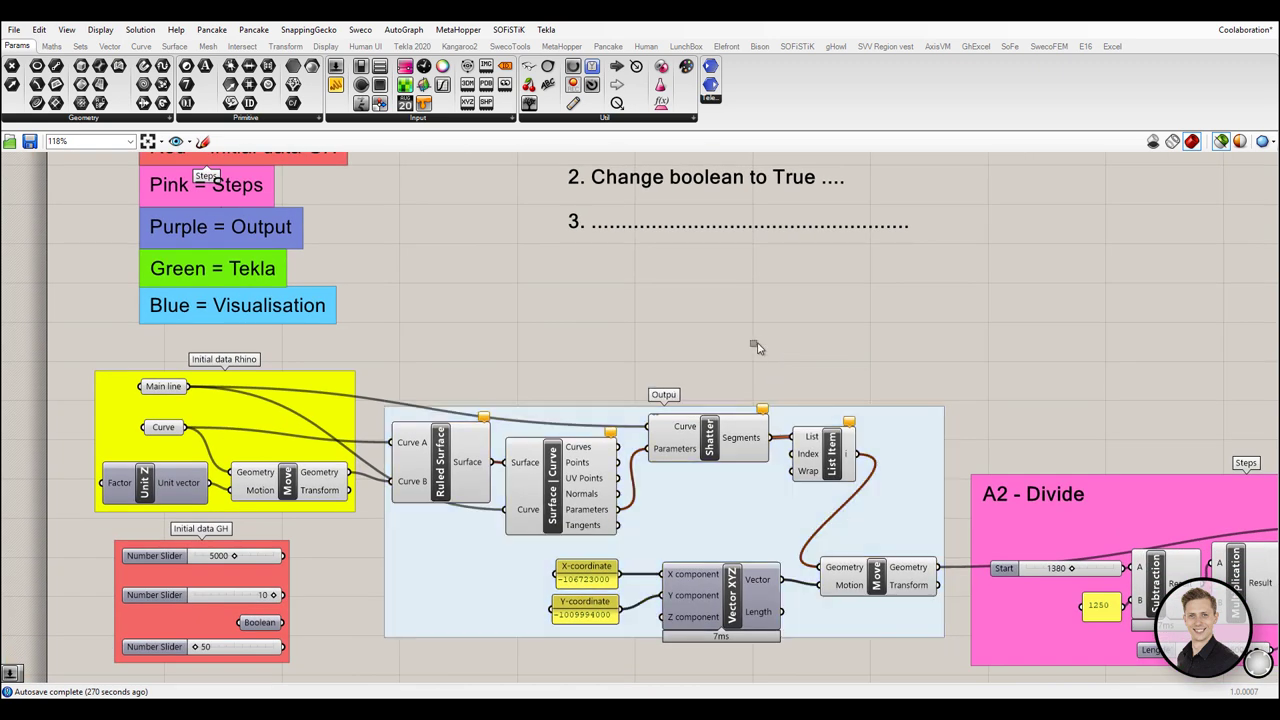
key(ctrl+z)
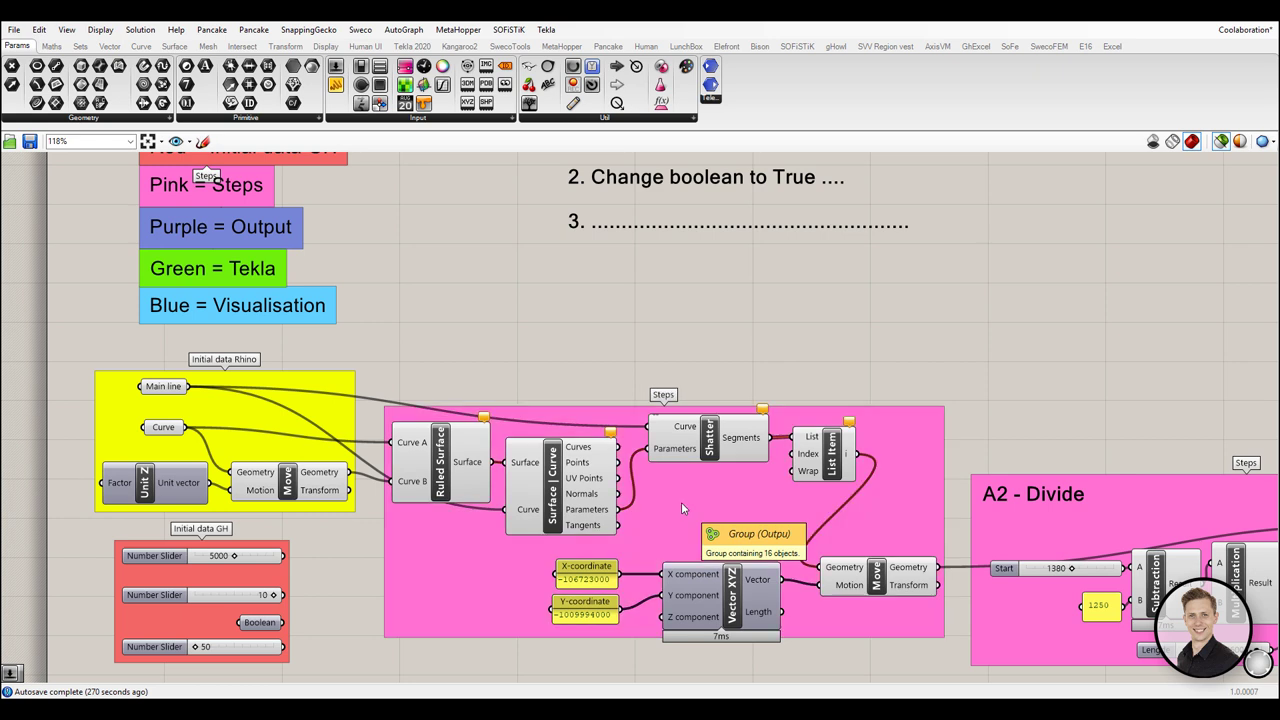
scroll(769, 366, down, 1)
scroll(768, 371, down, 8)
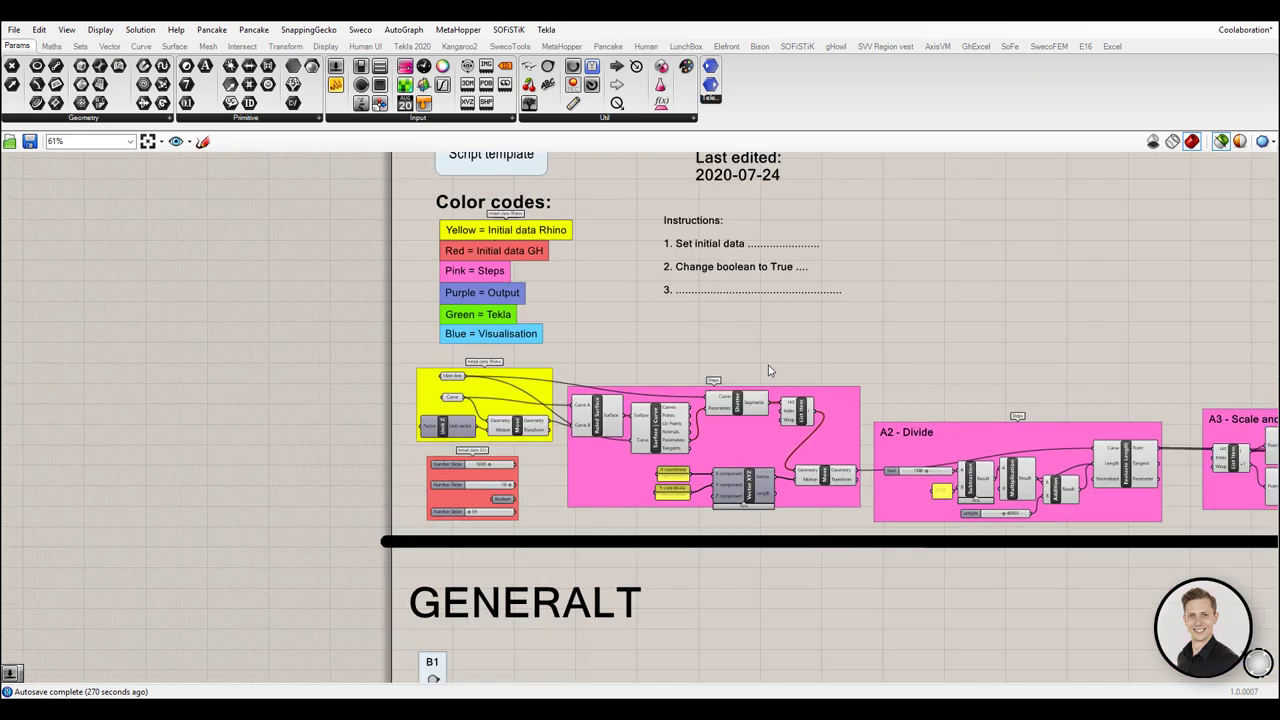
Examine the "Make sequences" note and check the name settings of the A1 - Road Line and A2 - Divide groups
right_drag(580, 400, 485, 388)
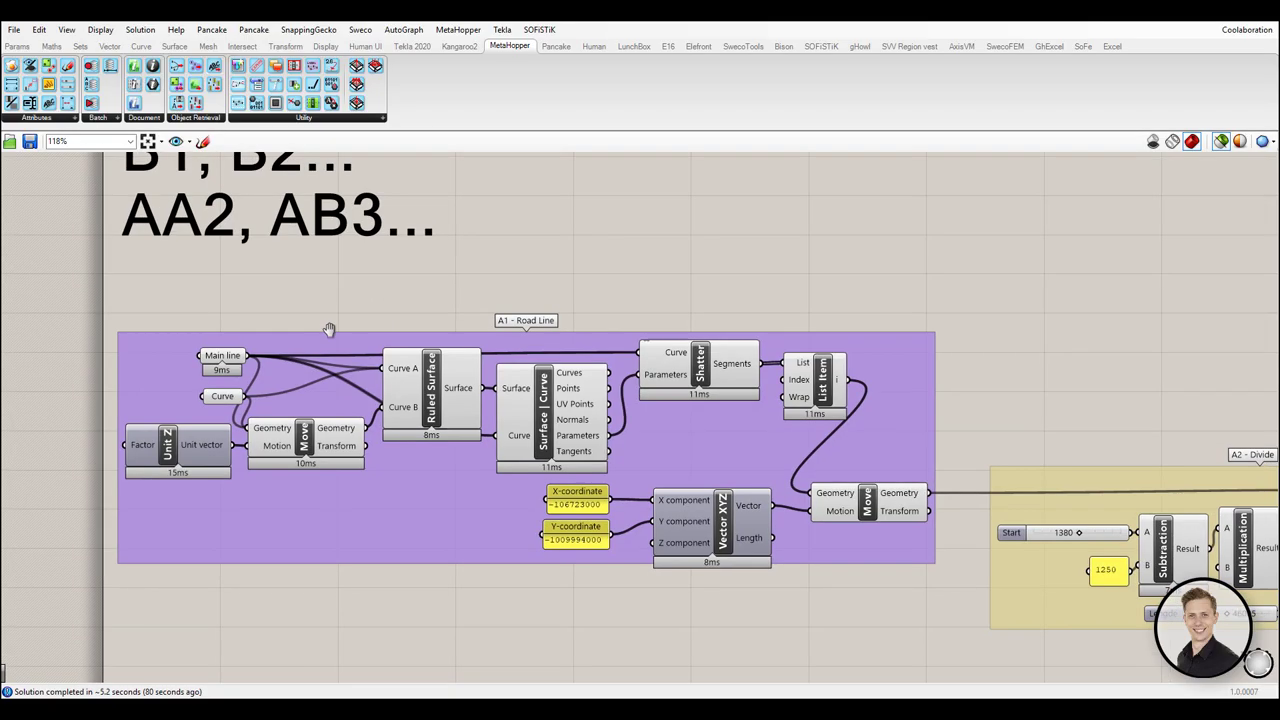
scroll(329, 329, down, 2)
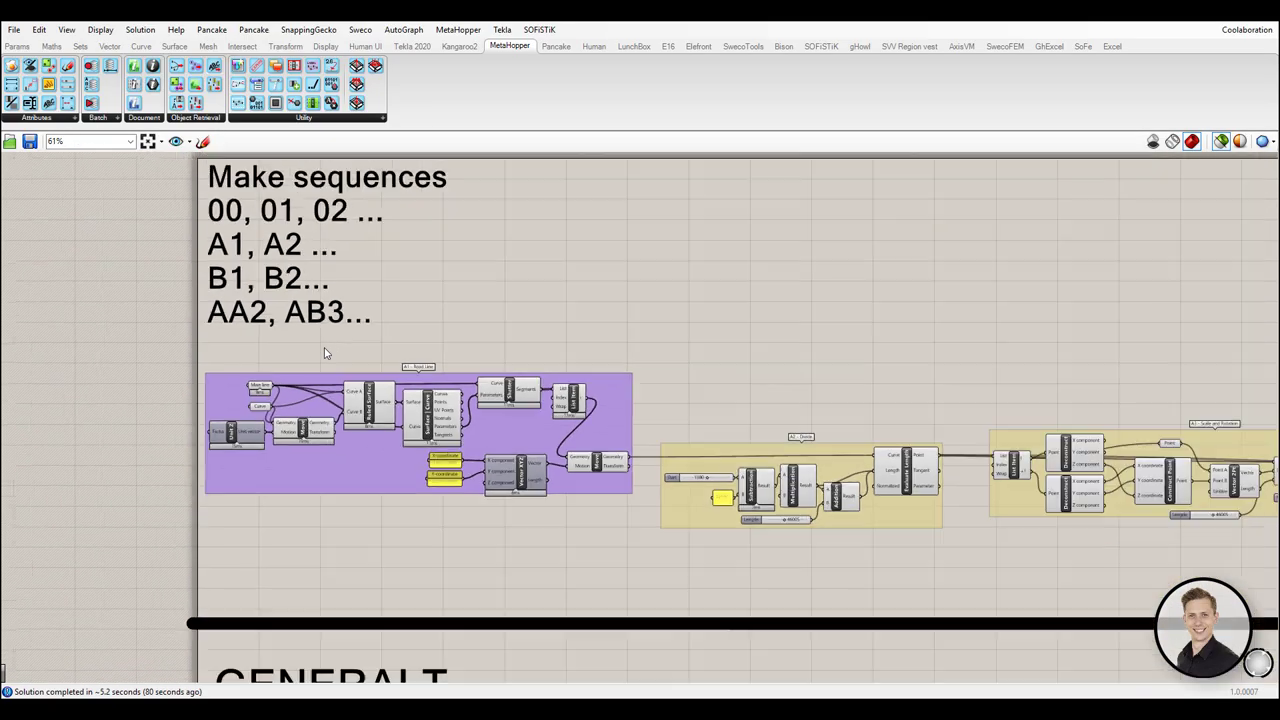
scroll(296, 408, up, 3)
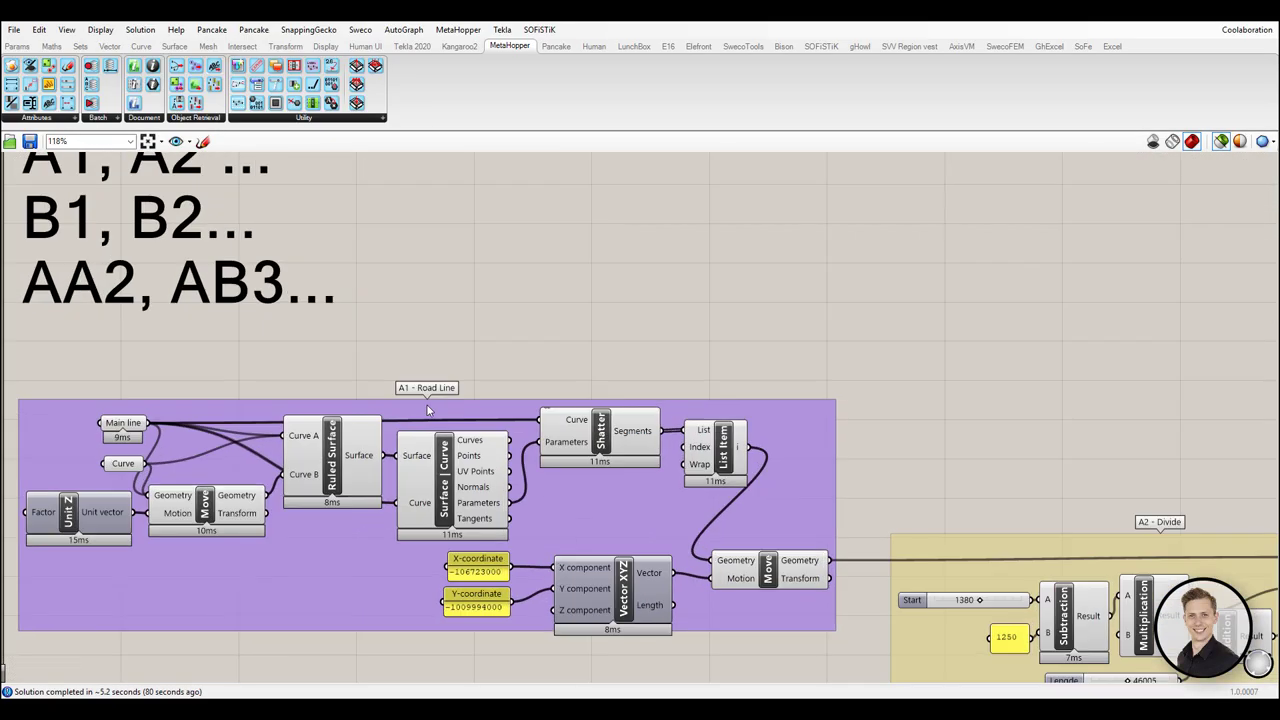
click(439, 404)
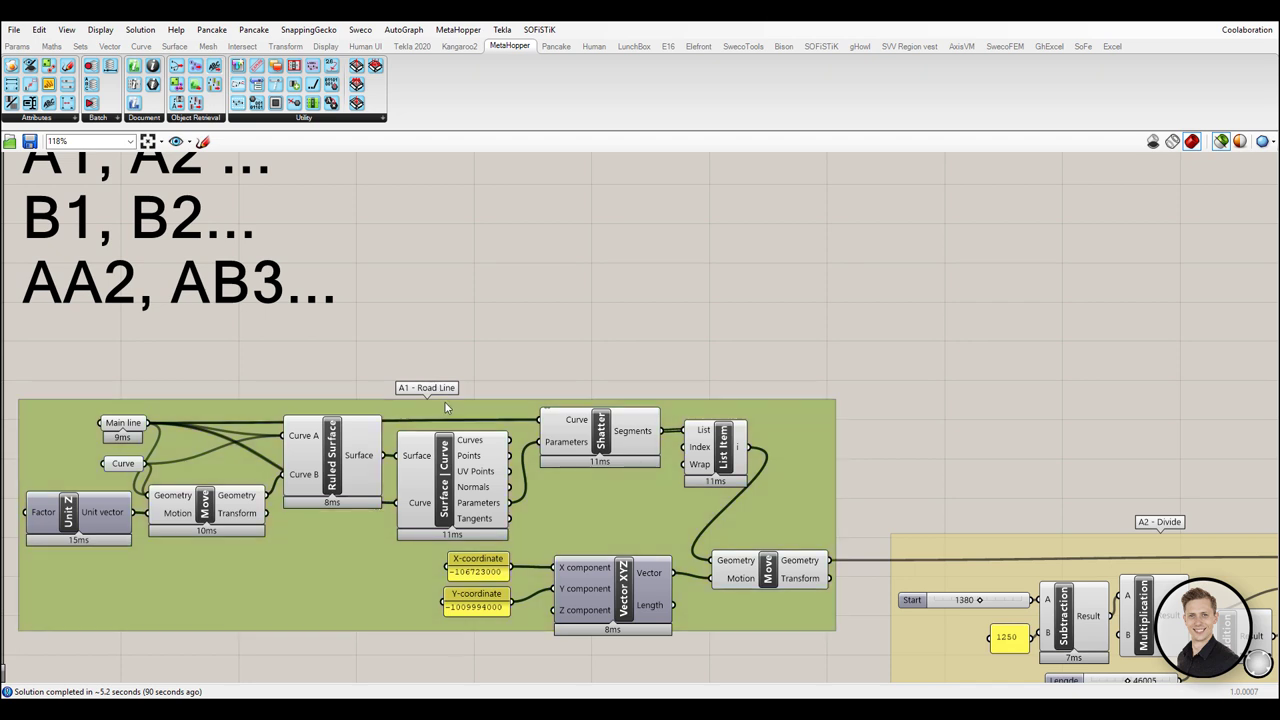
right_click(443, 409)
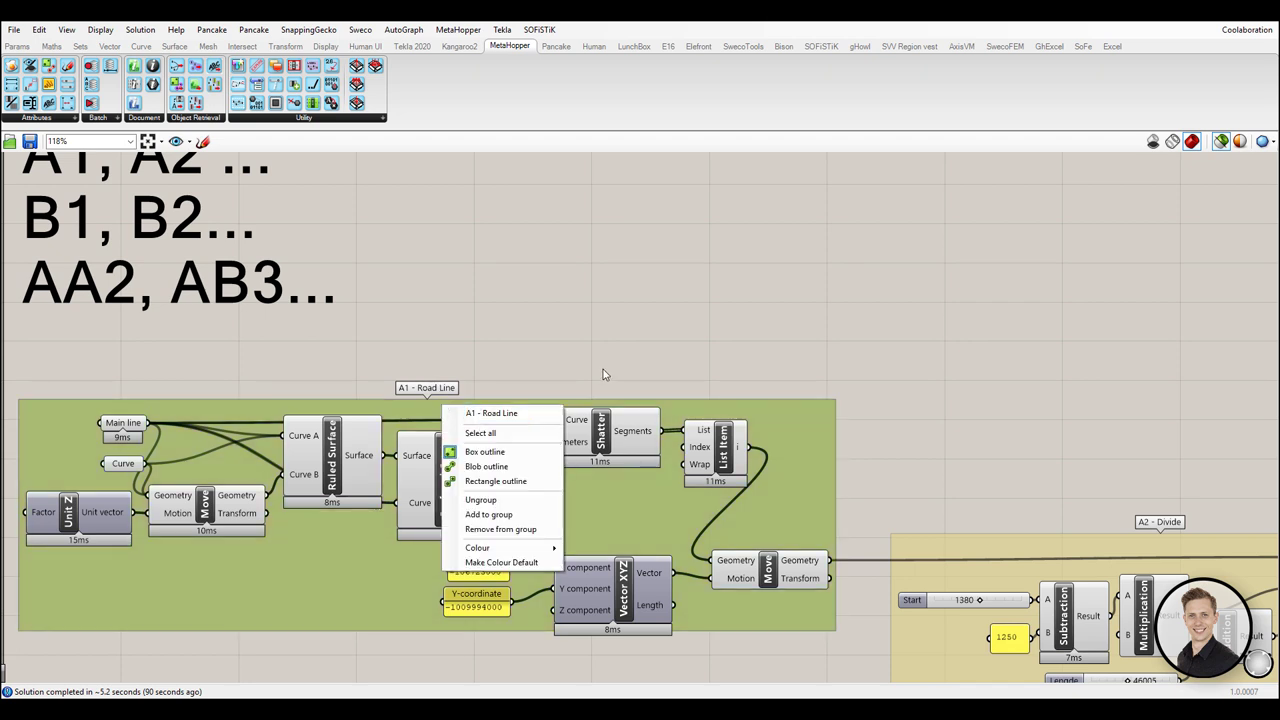
click(604, 375)
right_drag(804, 368, 209, 217)
scroll(486, 445, up, 3)
click(509, 408)
right_click(517, 396)
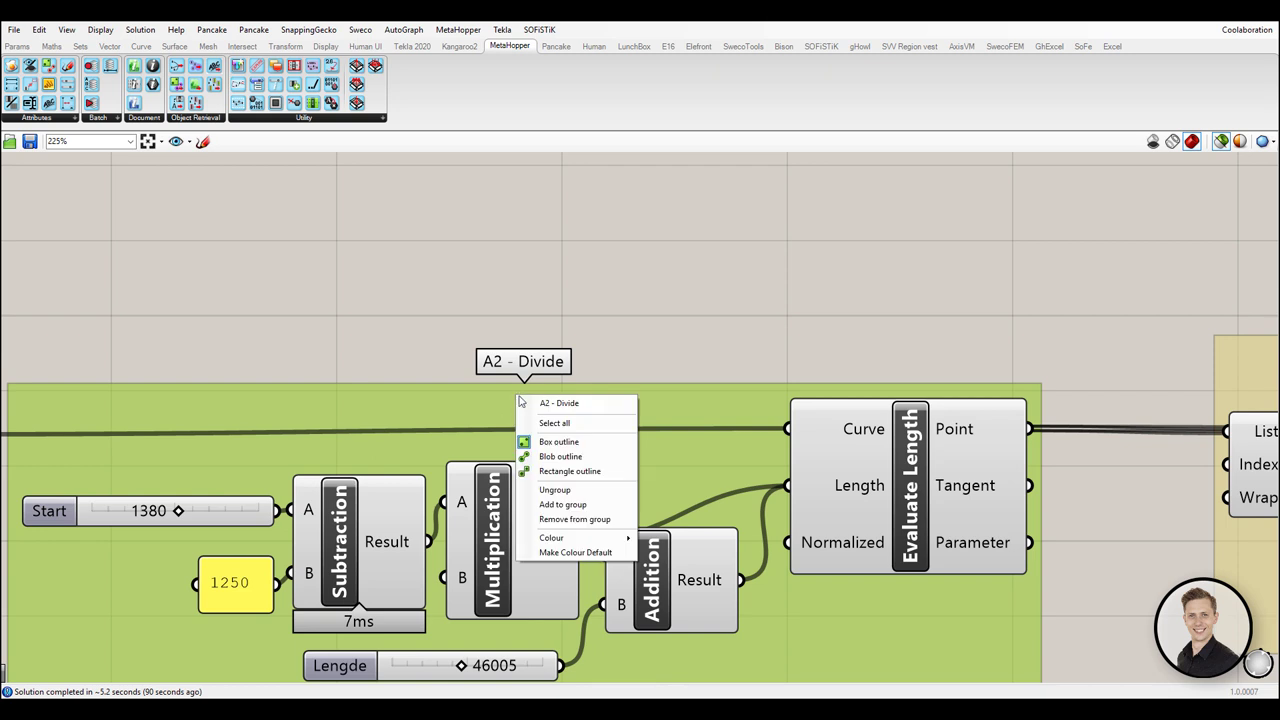
click(631, 347)
Look over how the sequence-numbered groups continue from A3 - Scale and Rotation to A4 - Axes and the groups beyond
scroll(795, 363, down, 5)
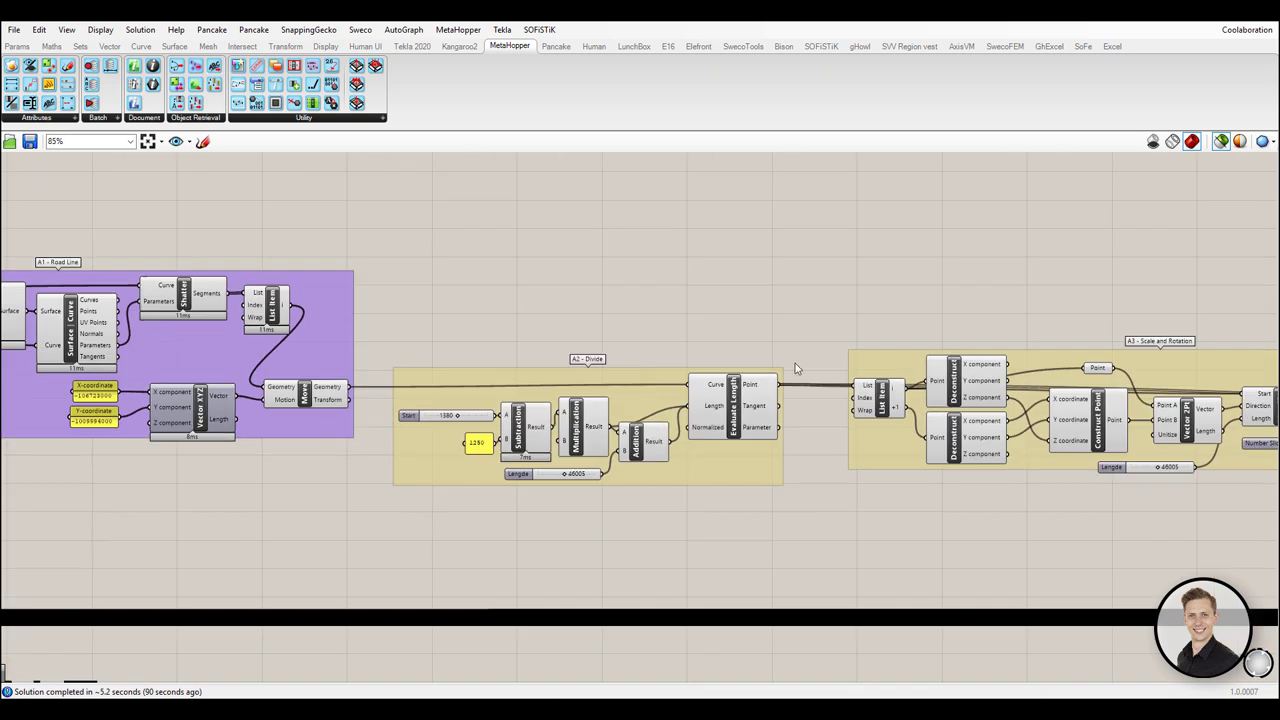
right_drag(795, 363, 425, 363)
scroll(826, 360, up, 2)
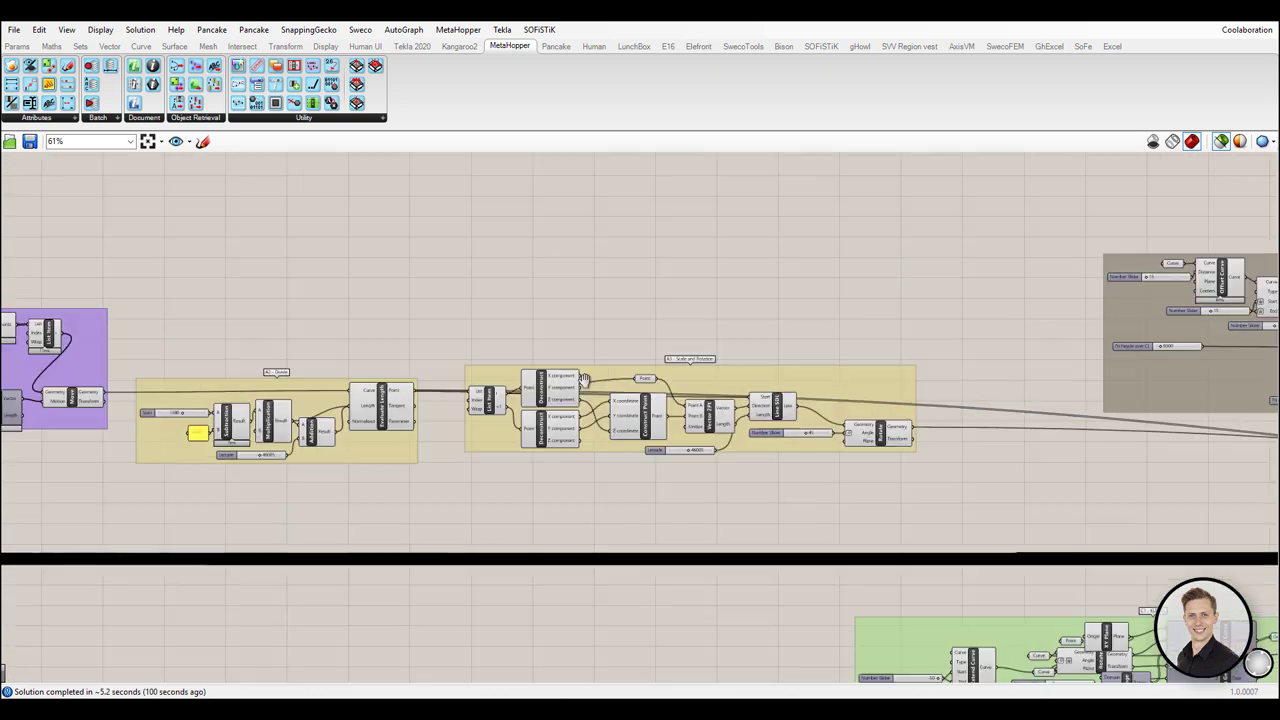
right_drag(584, 380, 96, 434)
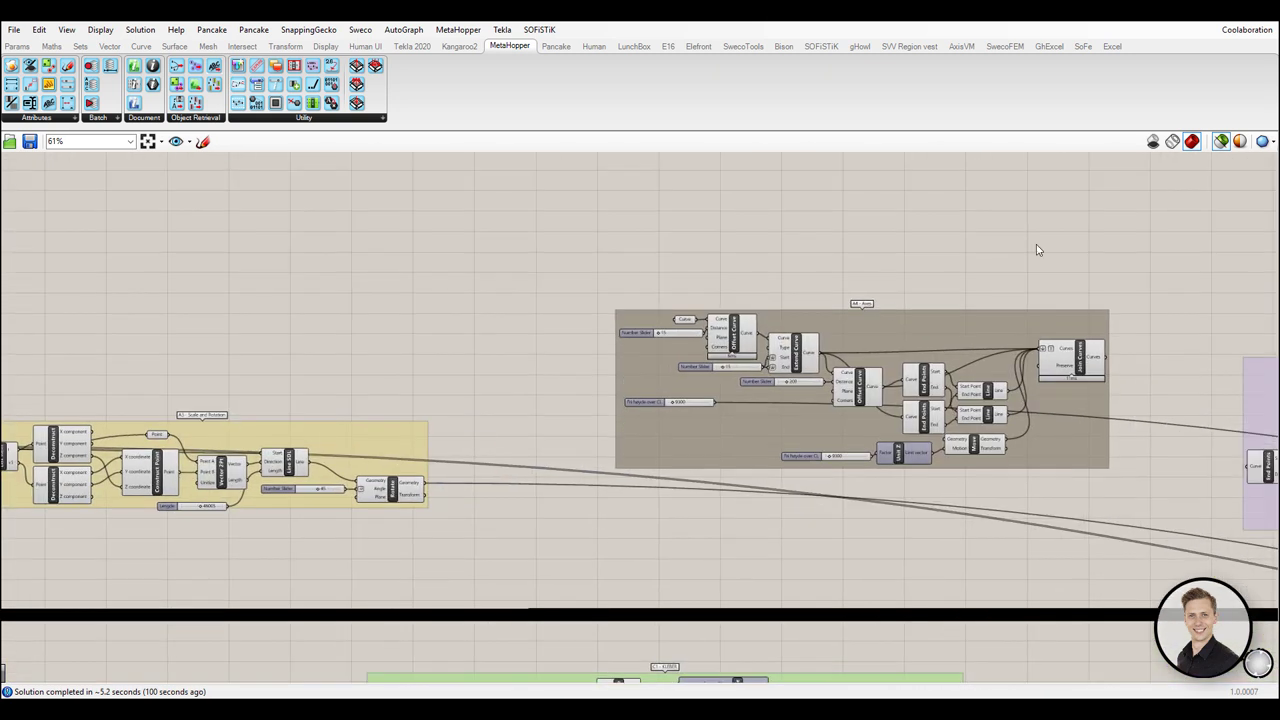
scroll(824, 334, up, 5)
scroll(818, 335, down, 8)
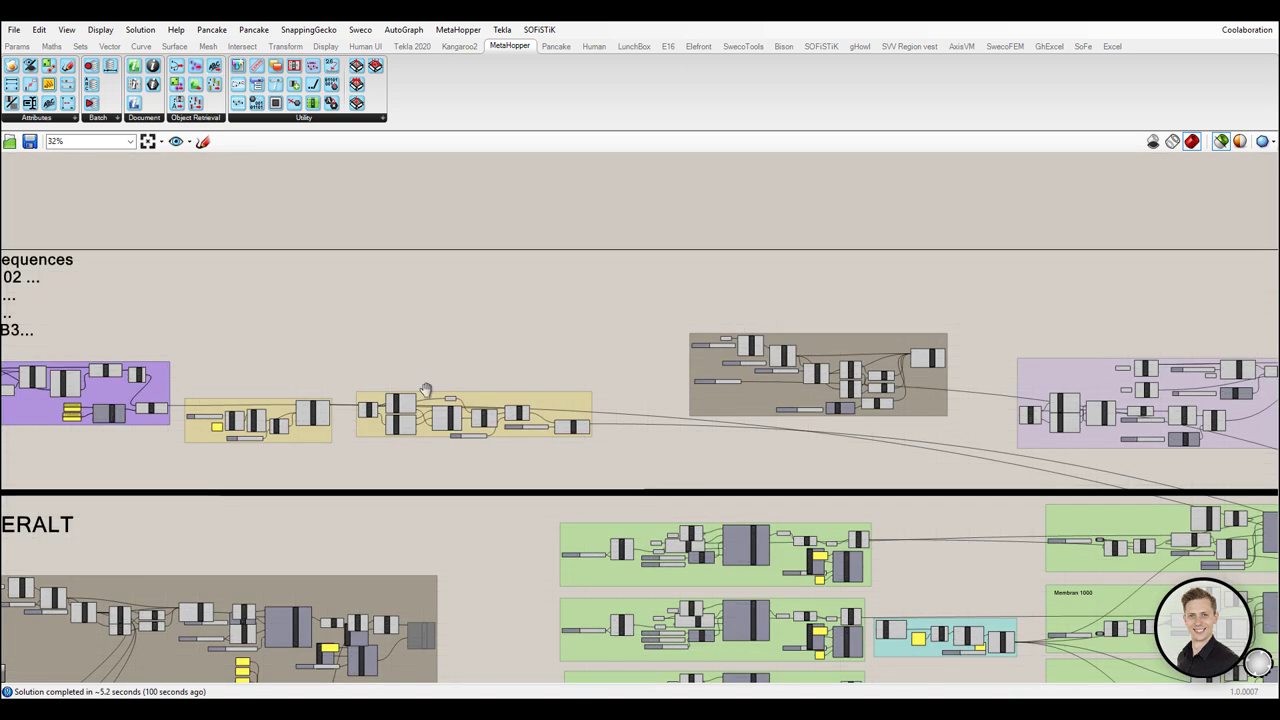
right_drag(426, 390, 833, 390)
Place a MetaHopper Label Groups component above the A1 - Road Line group
scroll(440, 355, up, 8)
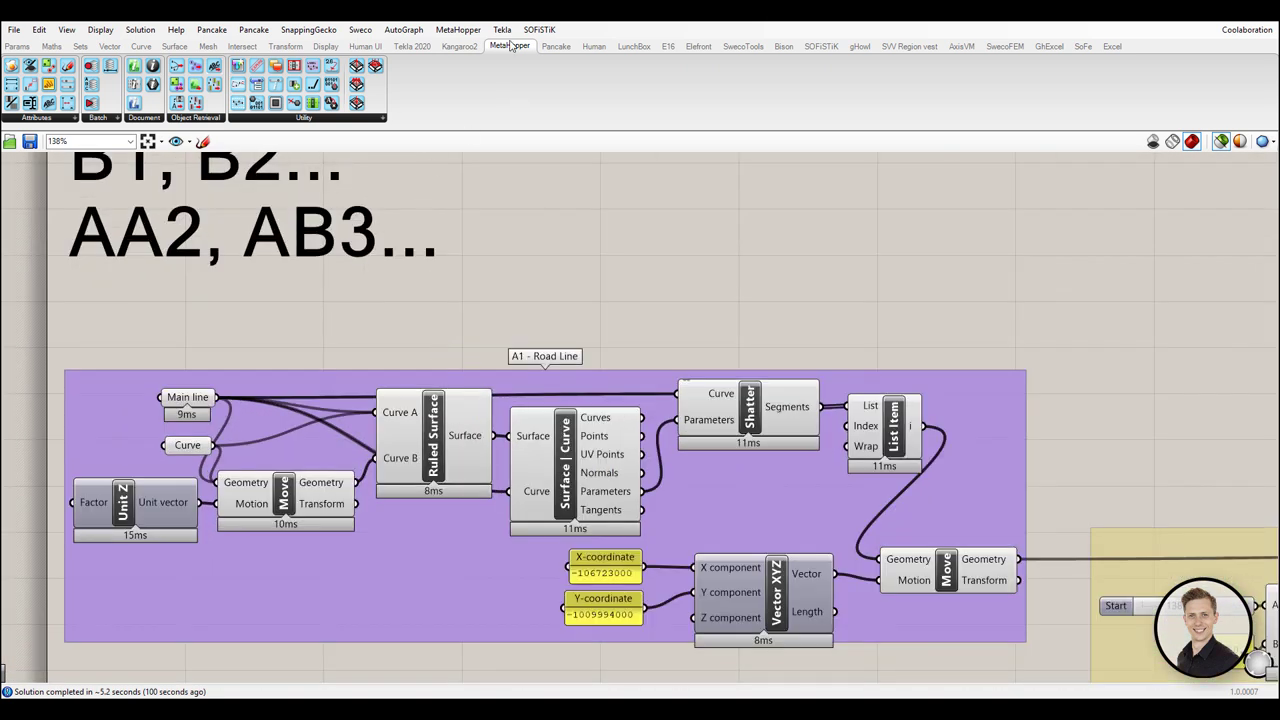
click(310, 119)
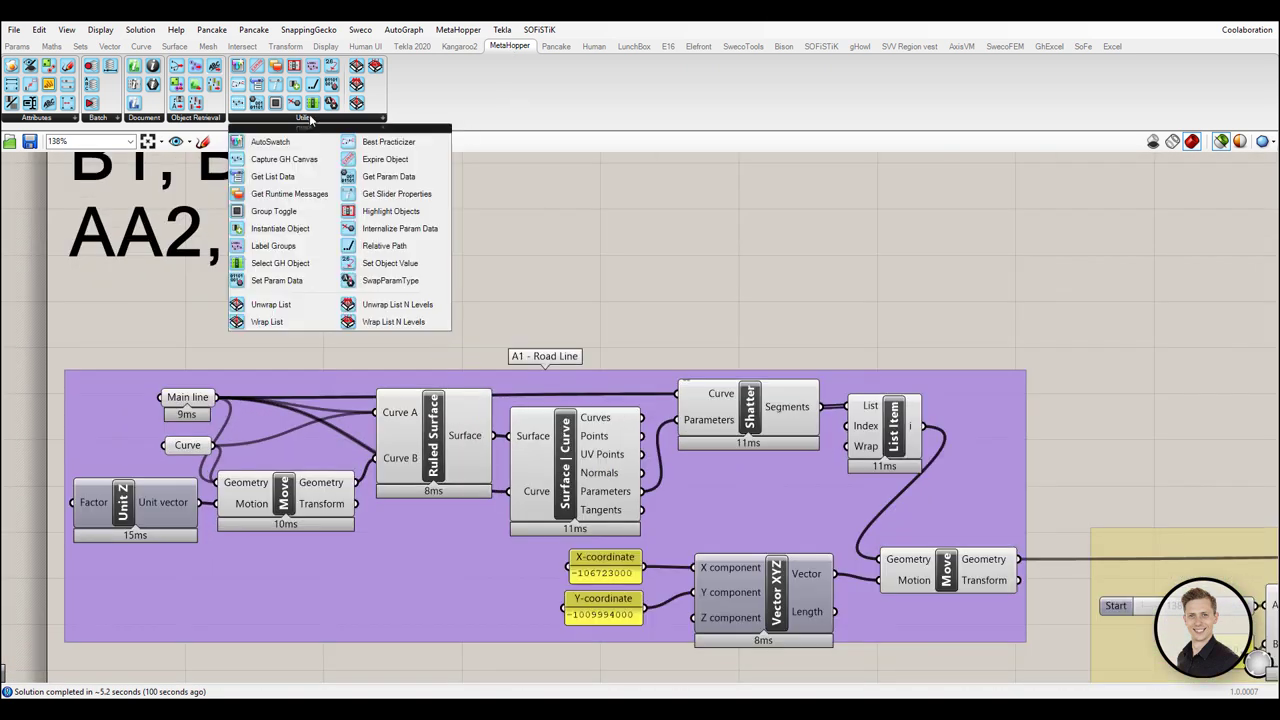
click(296, 246)
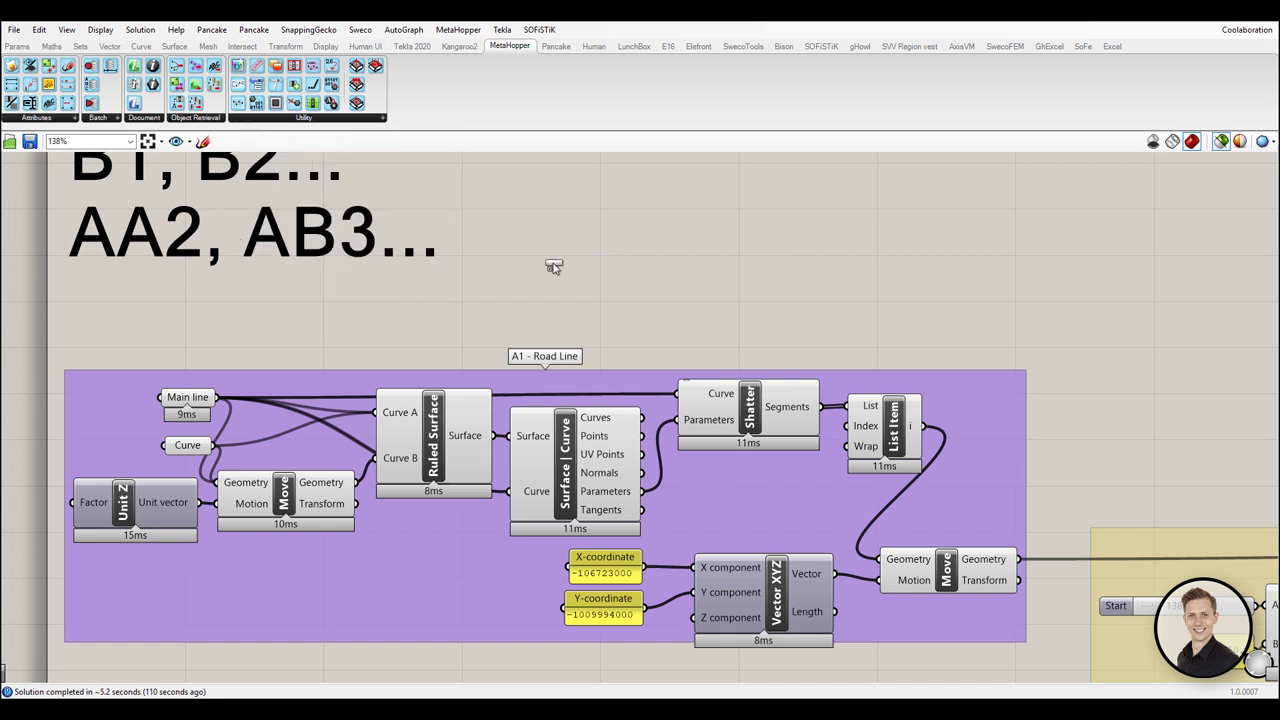
click(628, 265)
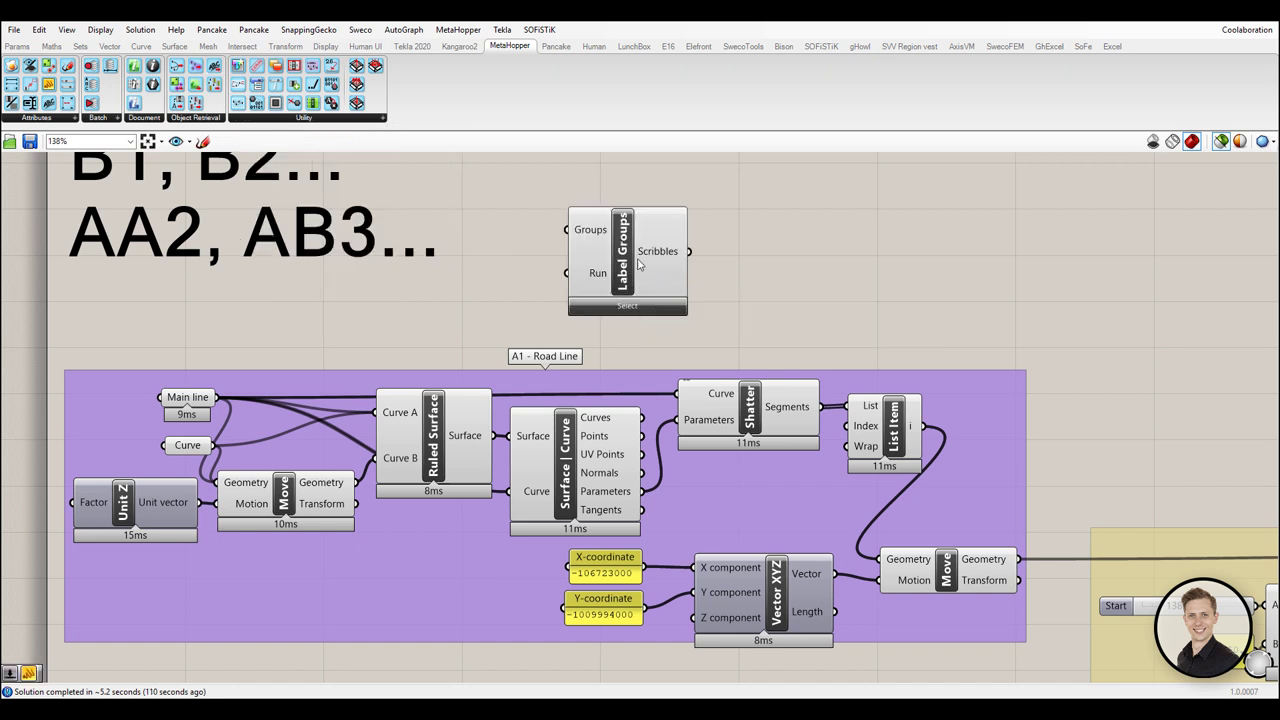
click(629, 259)
Select all component groups across the script and assign the selection to the Label Groups component
scroll(613, 253, down, 2)
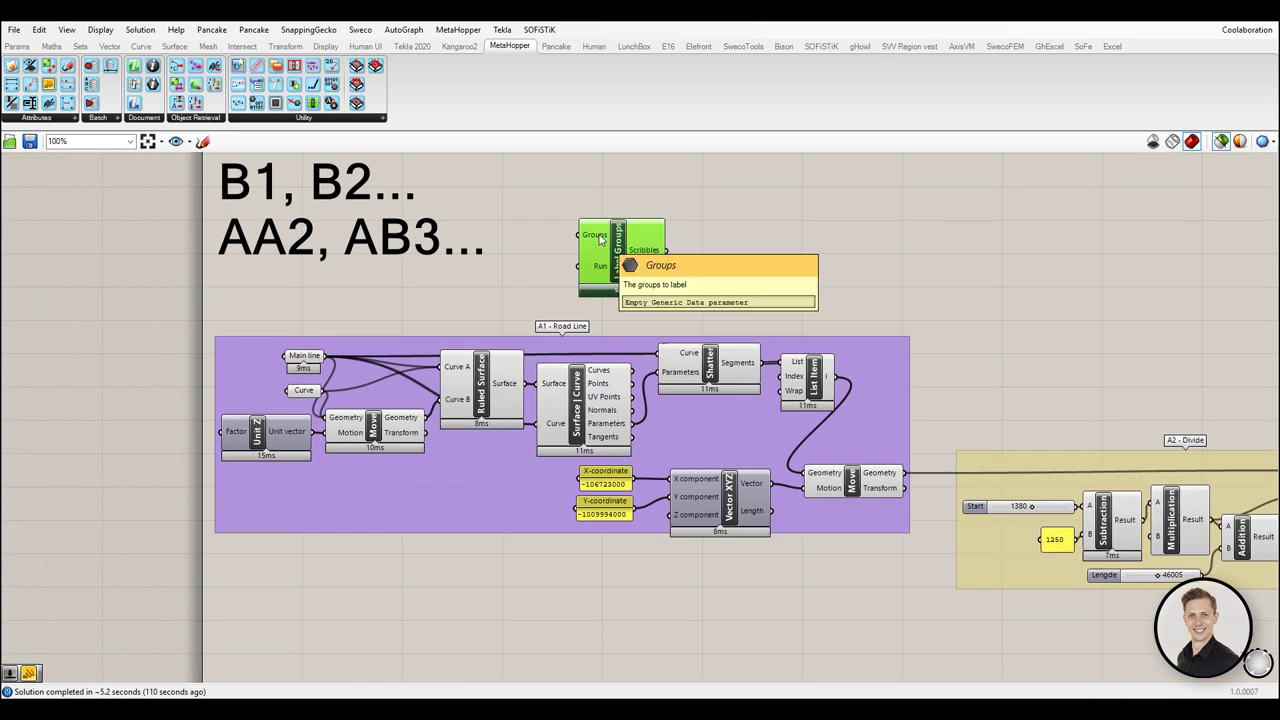
click(886, 528)
right_drag(866, 531, 711, 489)
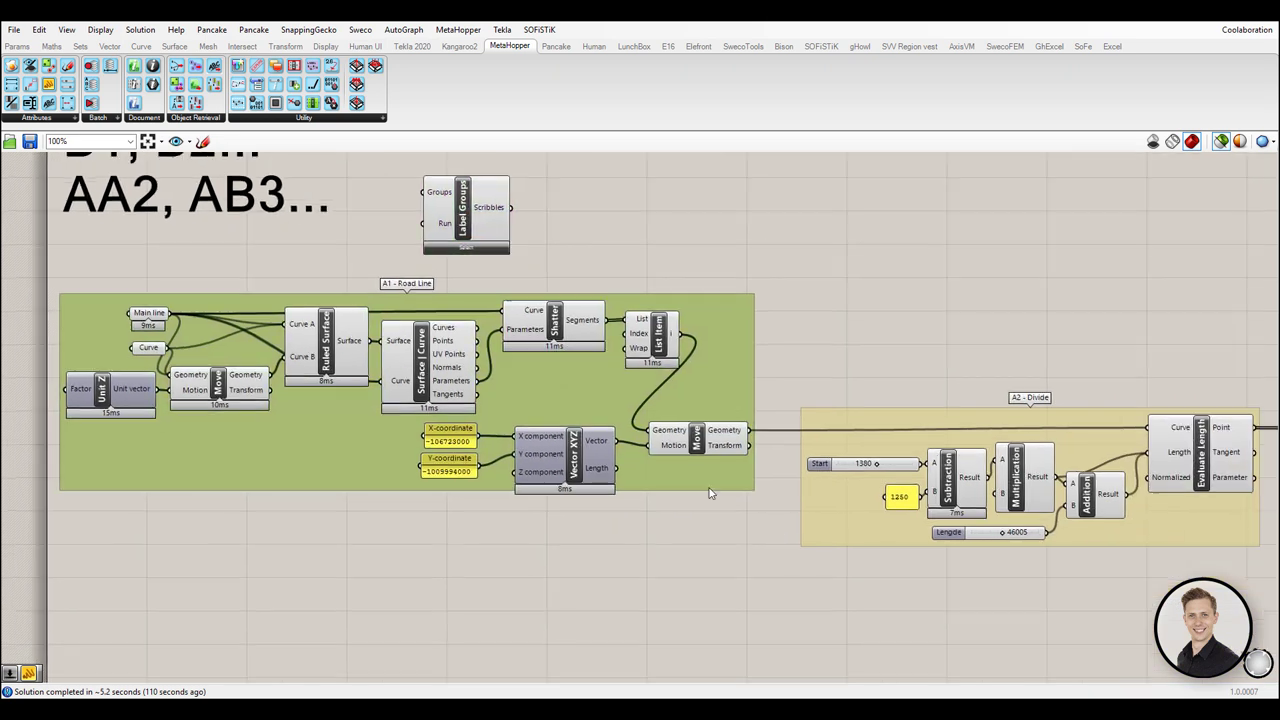
scroll(839, 525, down, 10)
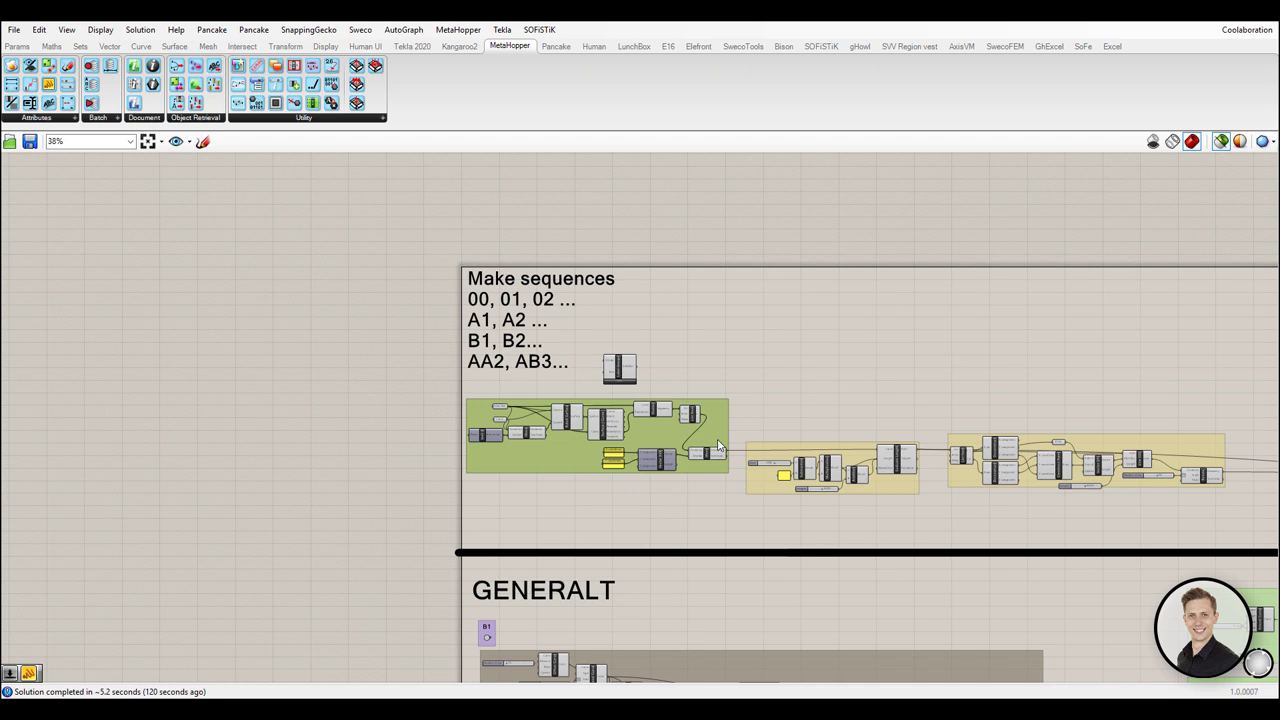
drag(1133, 569, 500, 283)
scroll(625, 398, up, 10)
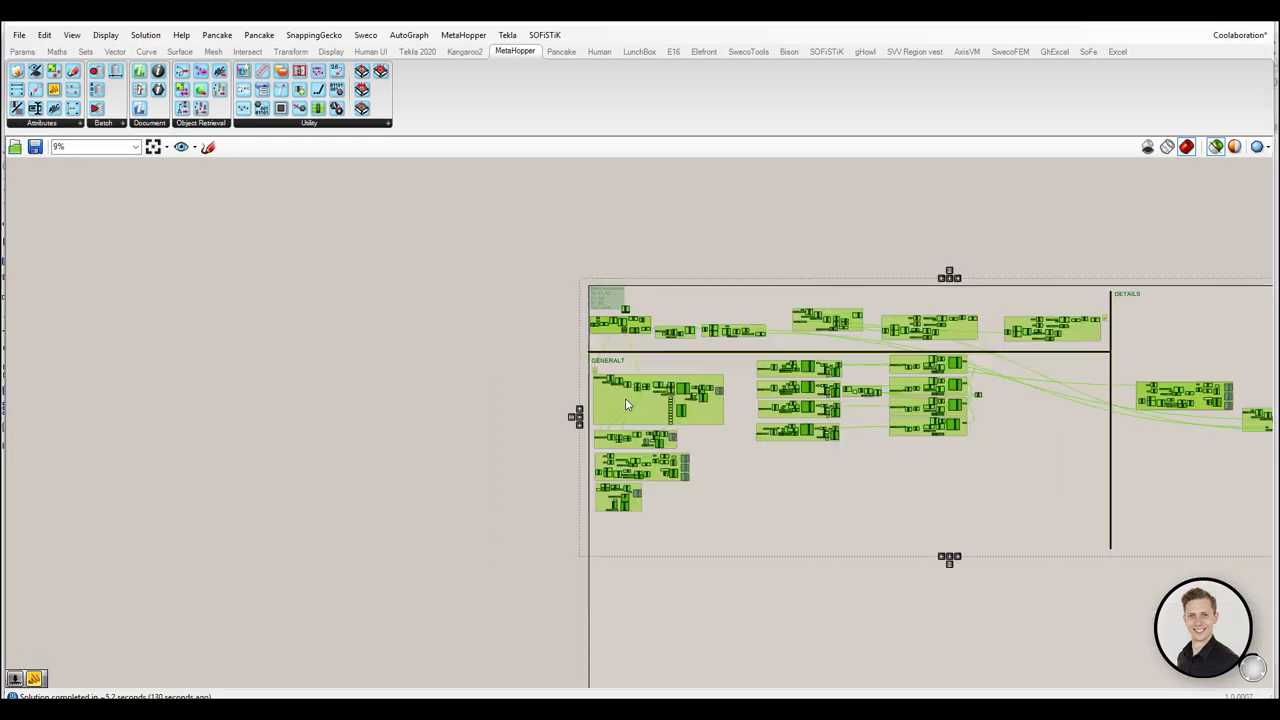
scroll(629, 295, up, 5)
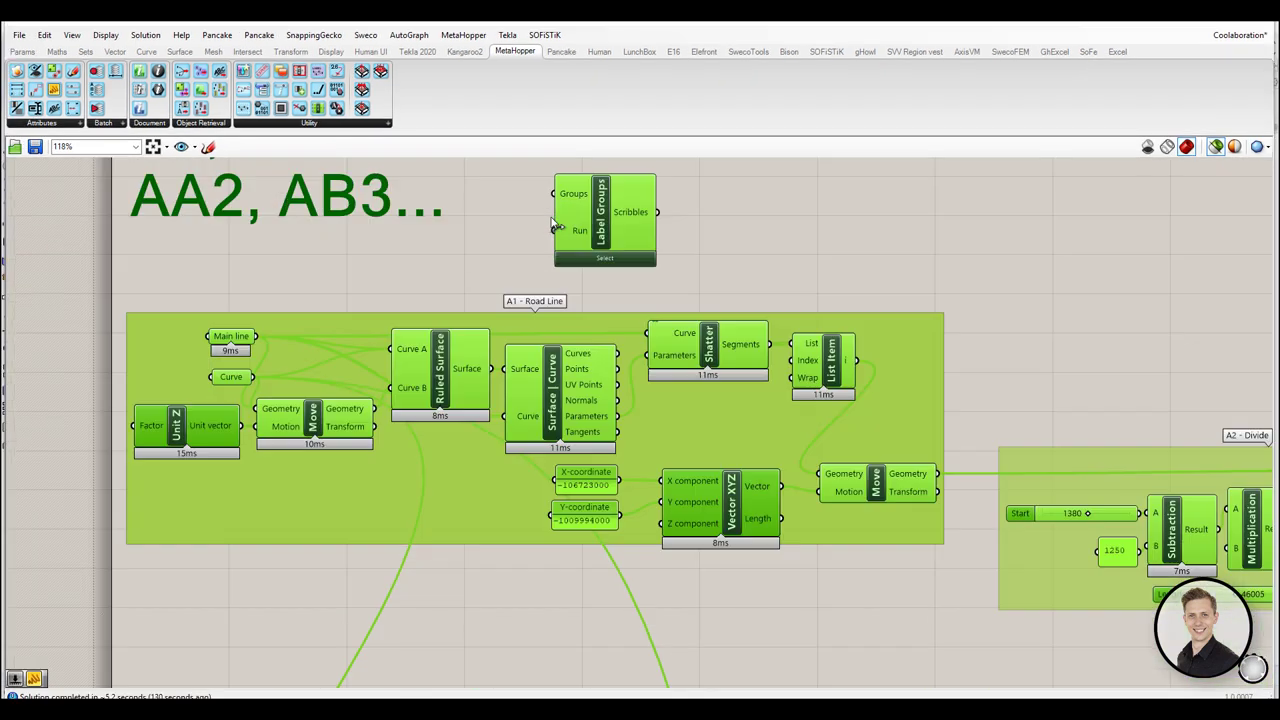
scroll(684, 307, down, 2)
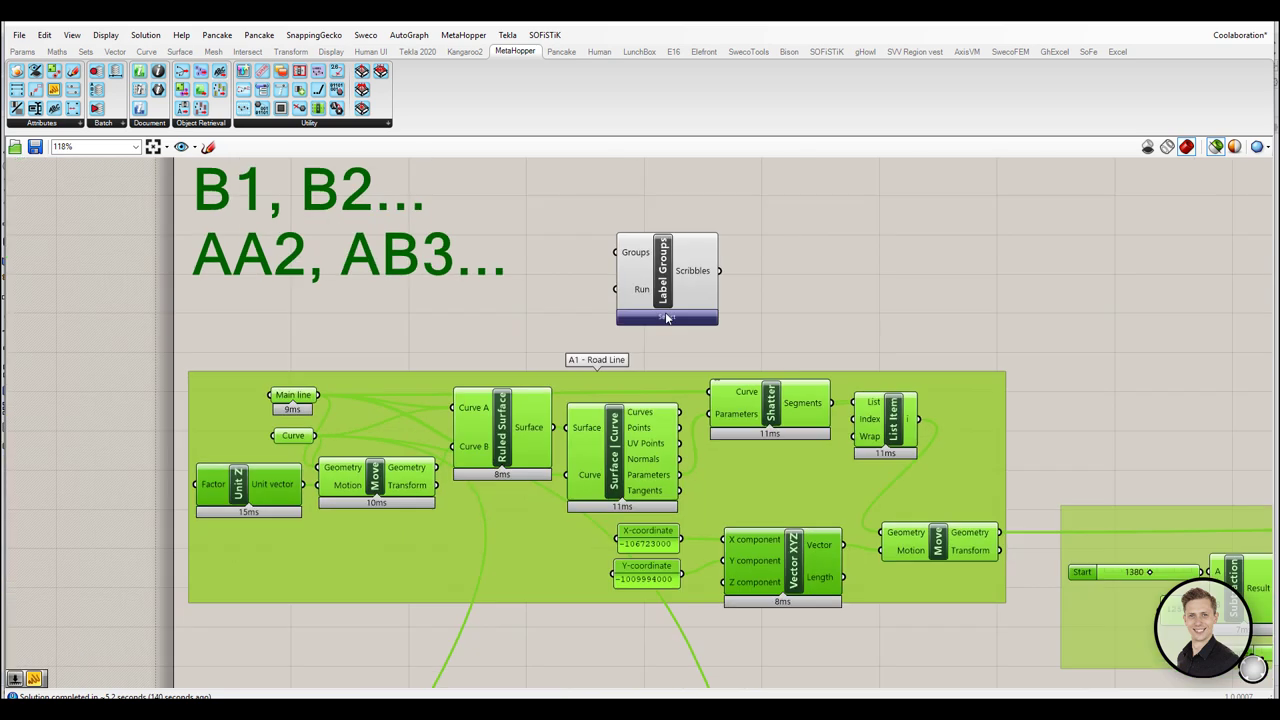
click(666, 318)
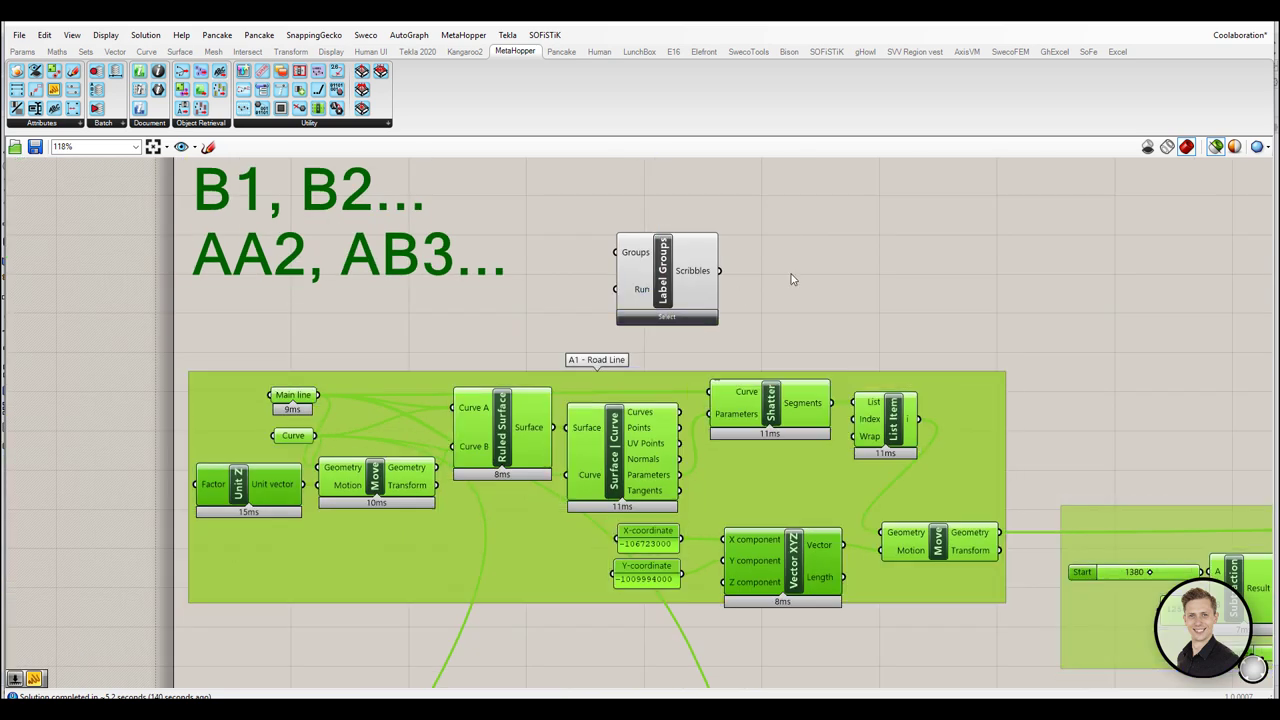
Set the Label Groups component's Run input to True to generate text labels for the selected groups
right_click(643, 291)
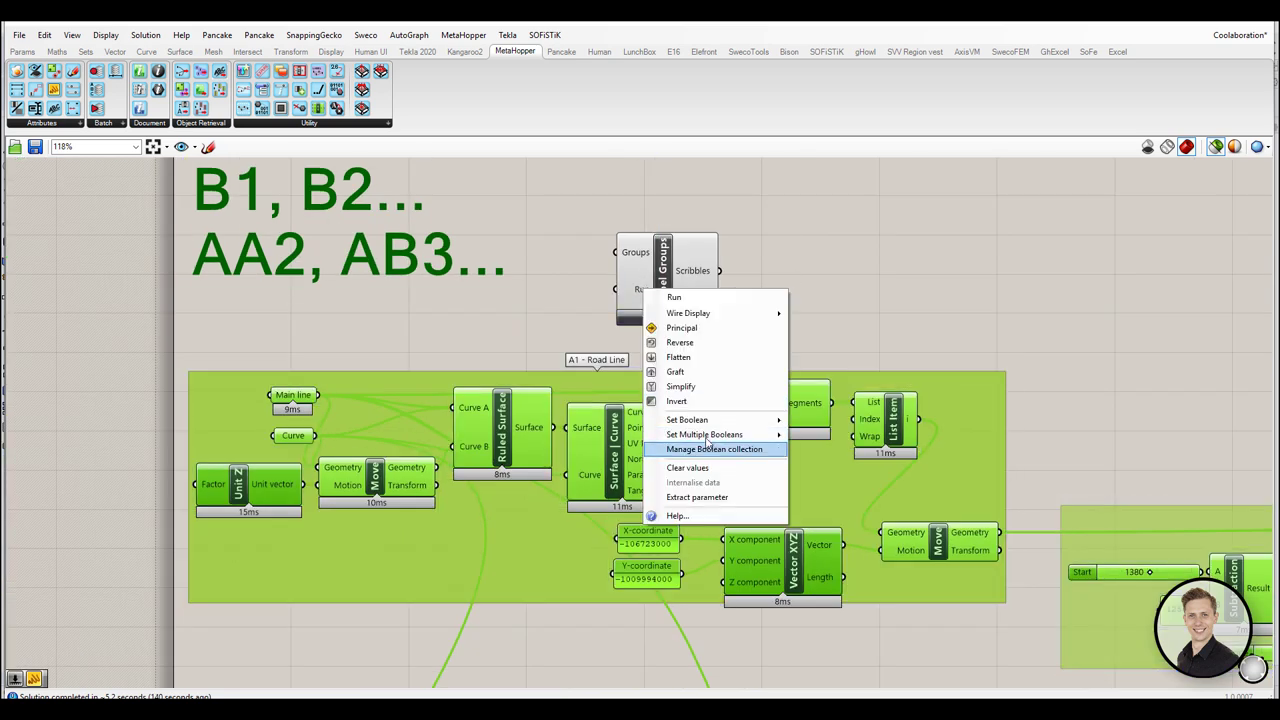
mouse_move(716, 422)
click(818, 436)
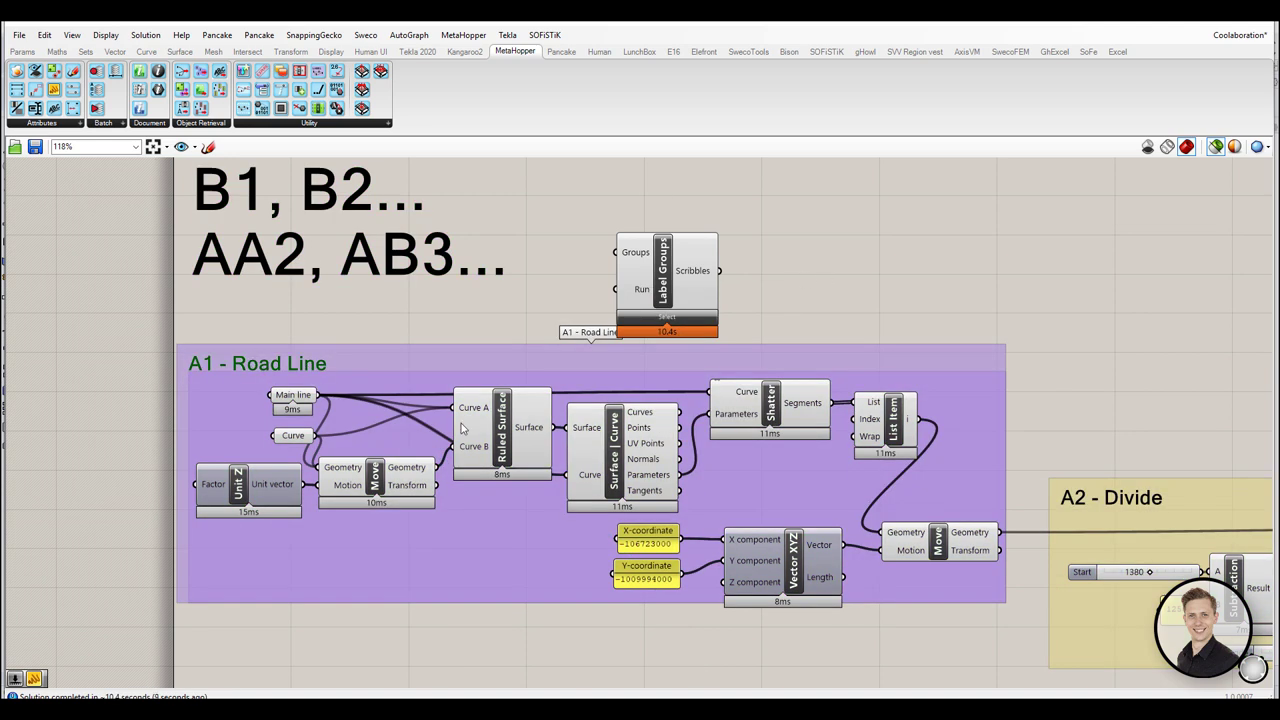
Examine the generated text labels on the sequence-numbered groups, from A1 - Road Line through A5 - Brep creation and onward
right_drag(793, 470, 410, 460)
scroll(740, 497, up, 3)
scroll(740, 497, down, 5)
right_drag(640, 479, 108, 424)
scroll(815, 443, up, 3)
scroll(735, 408, down, 2)
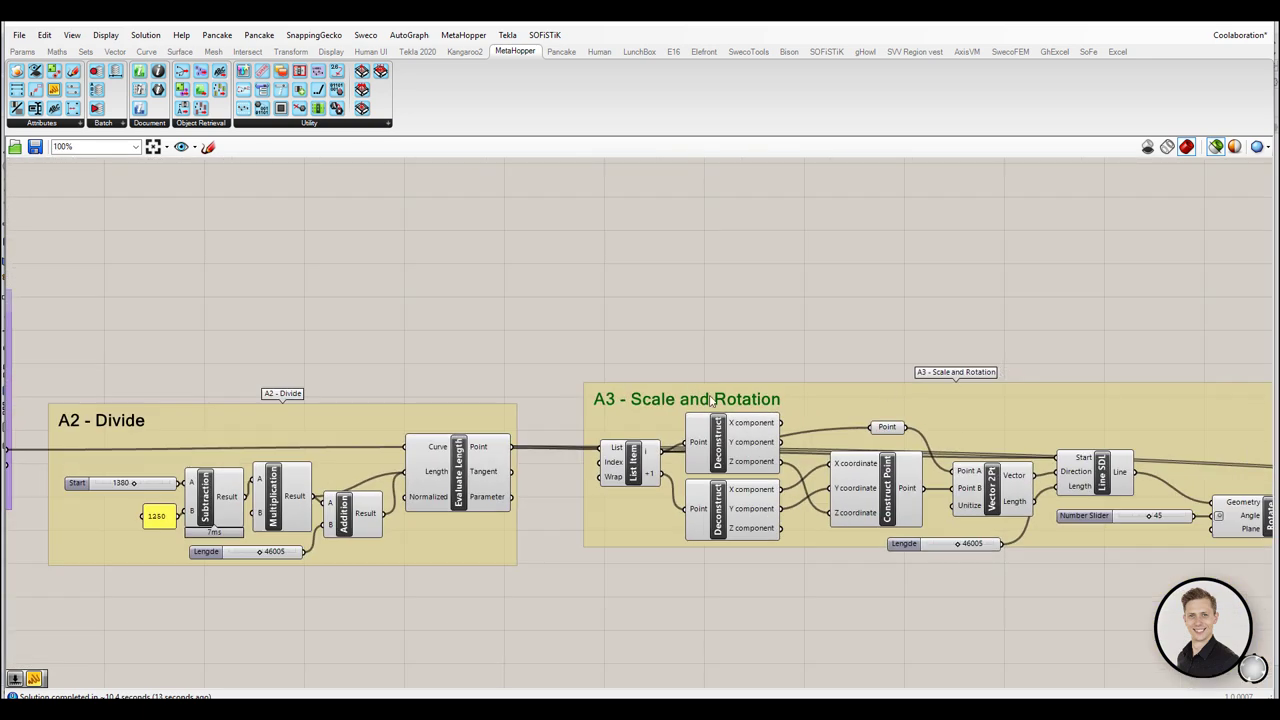
scroll(711, 375, down, 4)
right_drag(711, 364, 340, 411)
scroll(991, 393, up, 5)
right_drag(1005, 366, 494, 456)
right_drag(811, 422, 492, 392)
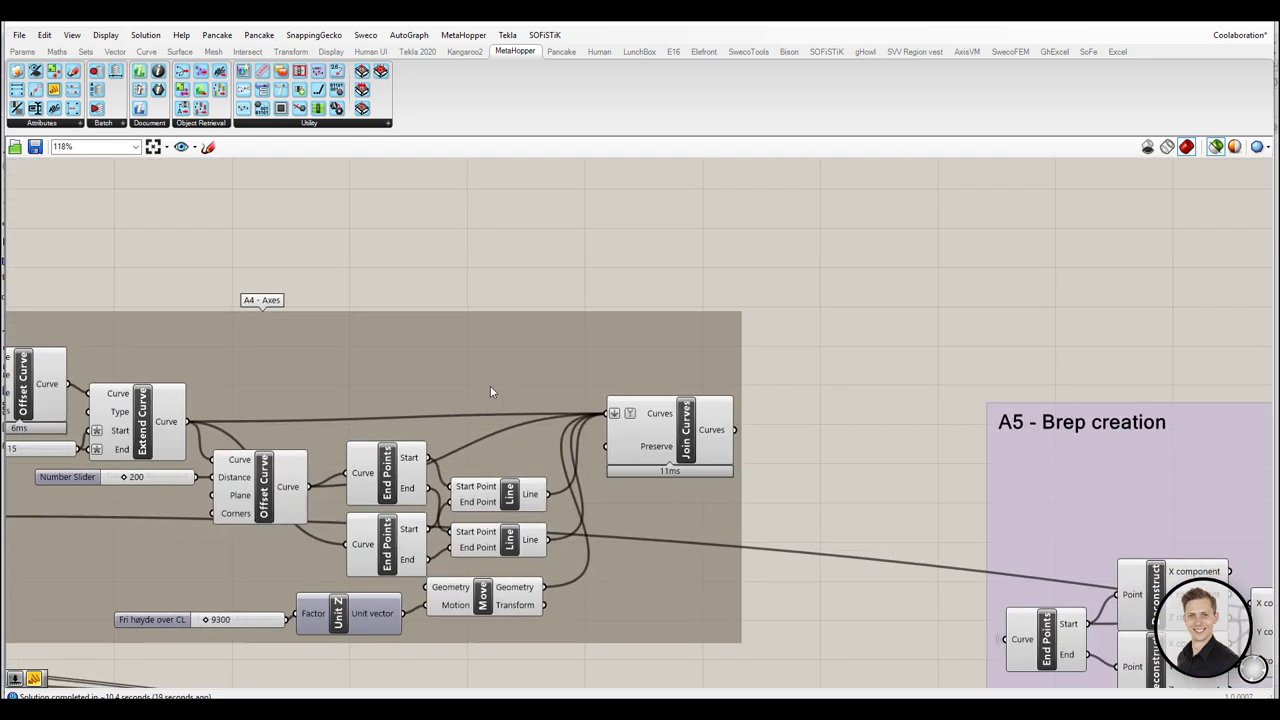
scroll(490, 387, down, 3)
right_drag(932, 430, 244, 400)
scroll(260, 400, up, 2)
right_drag(800, 397, 294, 403)
scroll(294, 403, down, 3)
right_drag(835, 457, 316, 431)
Follow the B1 jump marker at the end of the A row to B1 - Profile Defenition and look over the groups there
scroll(968, 401, up, 8)
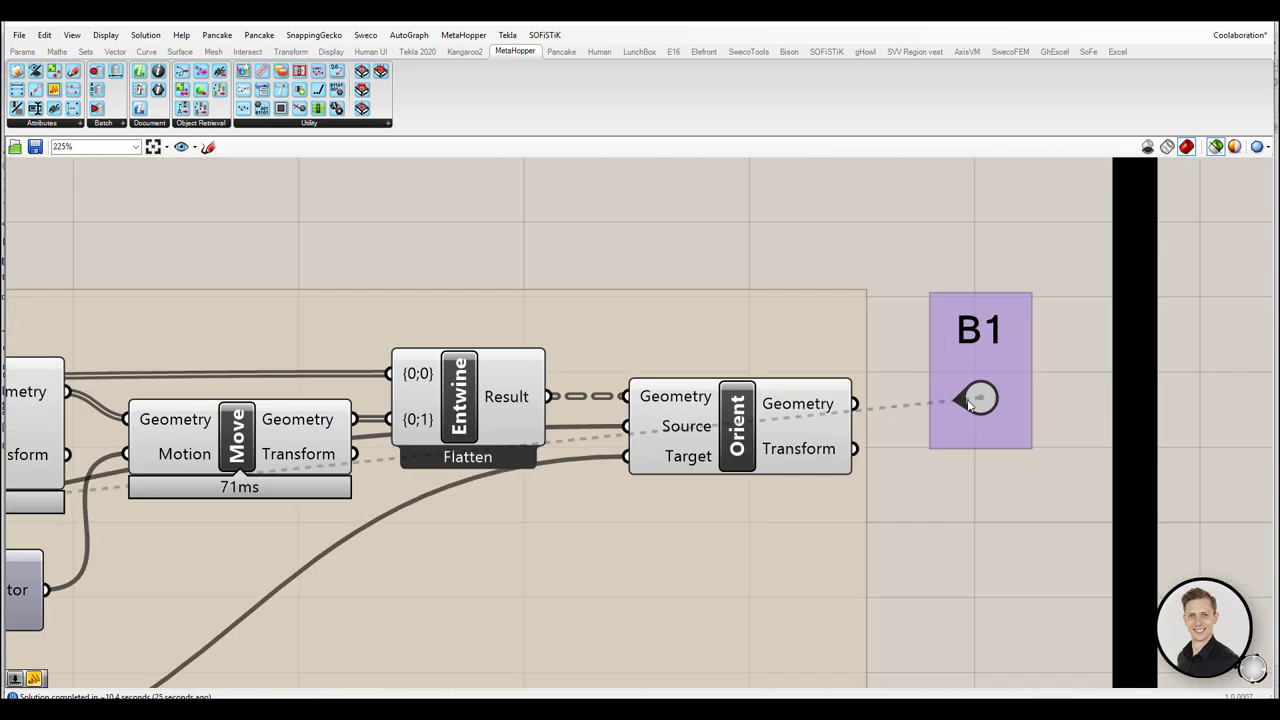
double_click(979, 399)
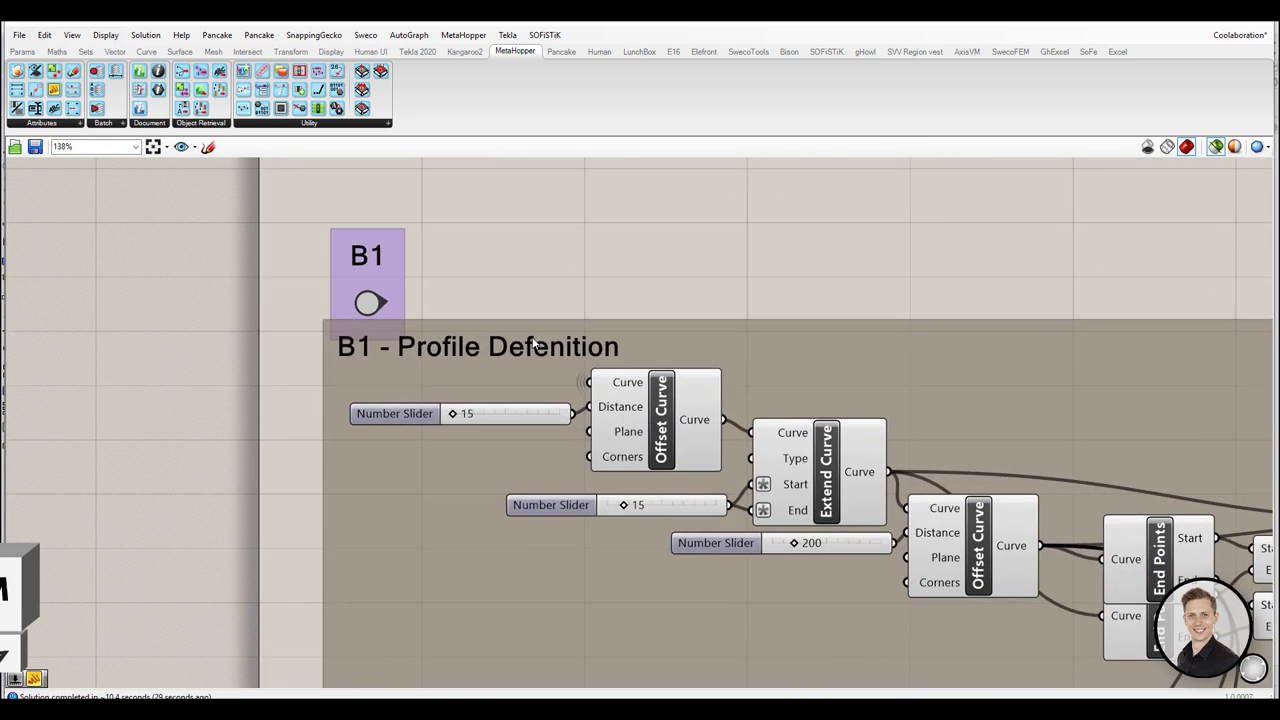
scroll(535, 343, down, 5)
right_drag(588, 570, 520, 477)
scroll(470, 545, up, 5)
right_drag(330, 585, 305, 397)
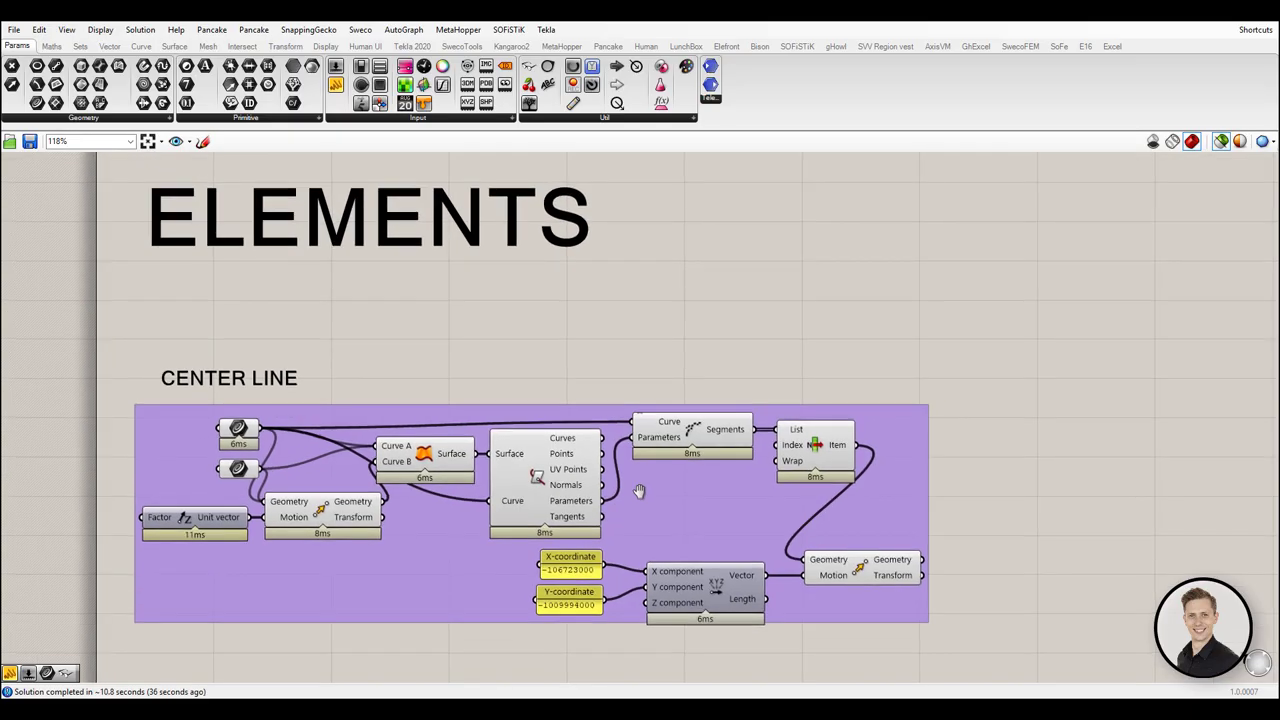
Toggle the Draw Icons display option off and back on for the components in the CENTER LINE group
scroll(481, 511, up, 3)
click(100, 29)
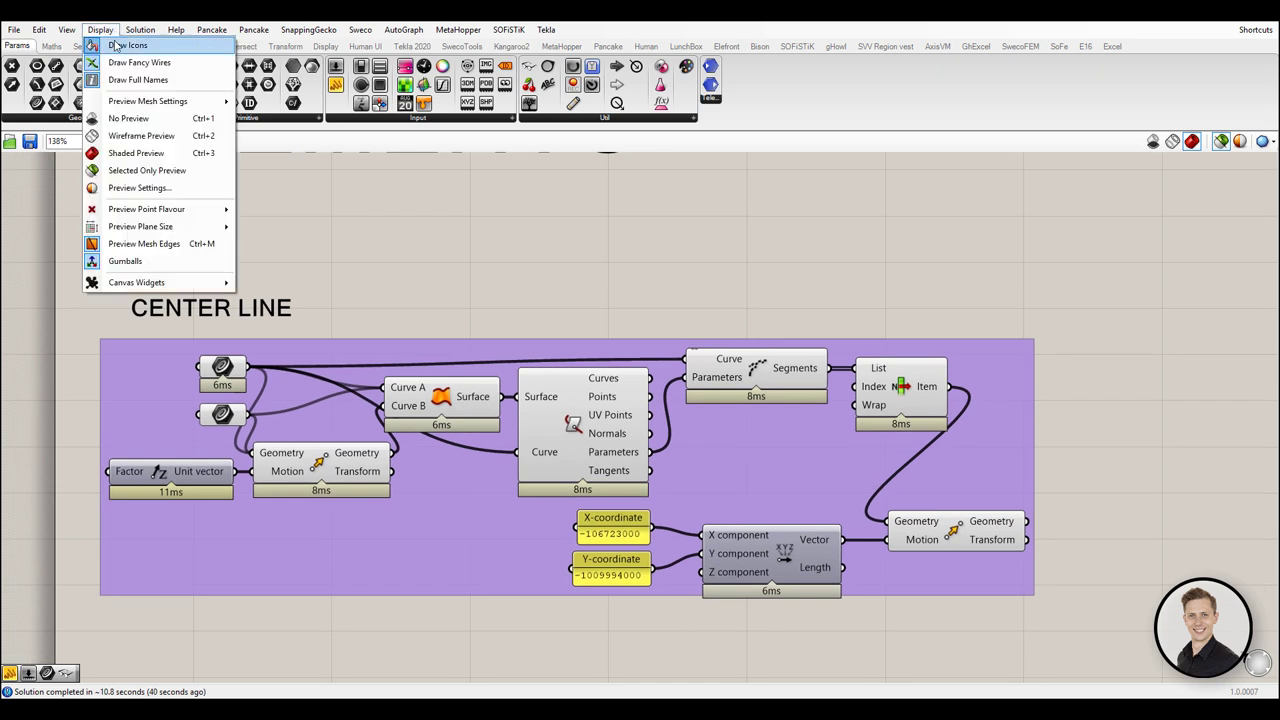
click(116, 45)
click(100, 29)
click(116, 45)
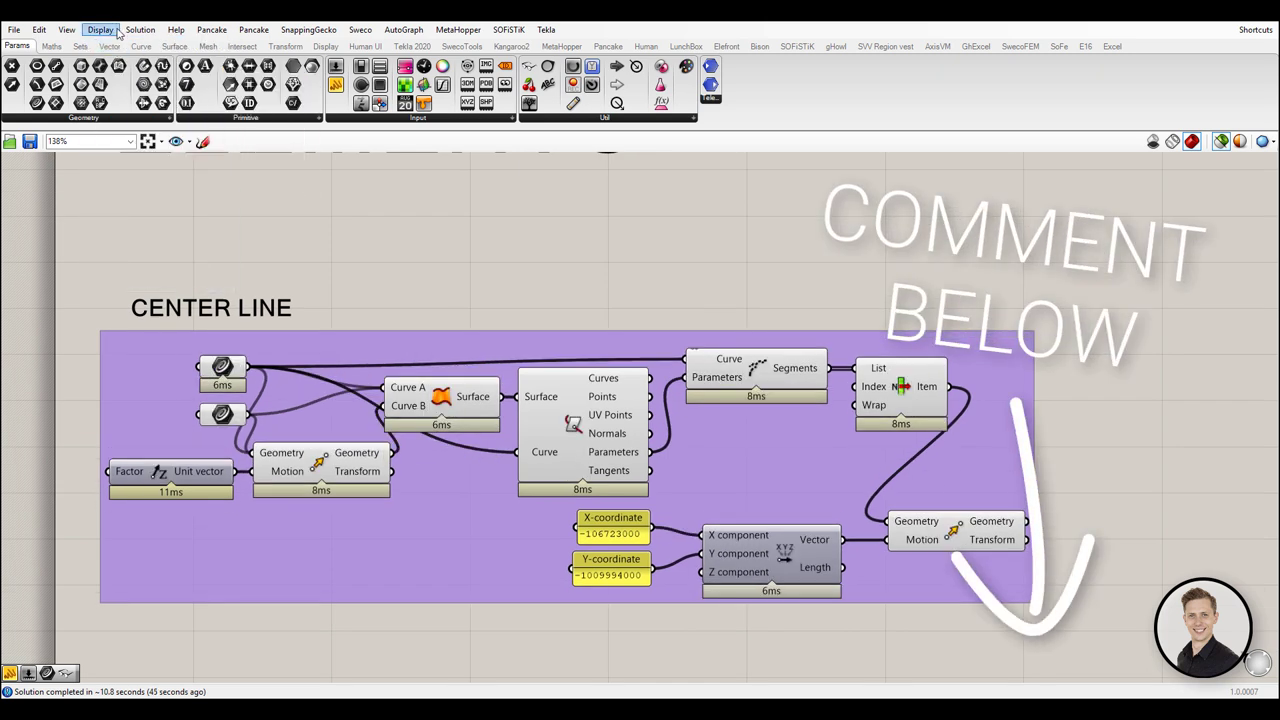
click(117, 30)
click(434, 246)
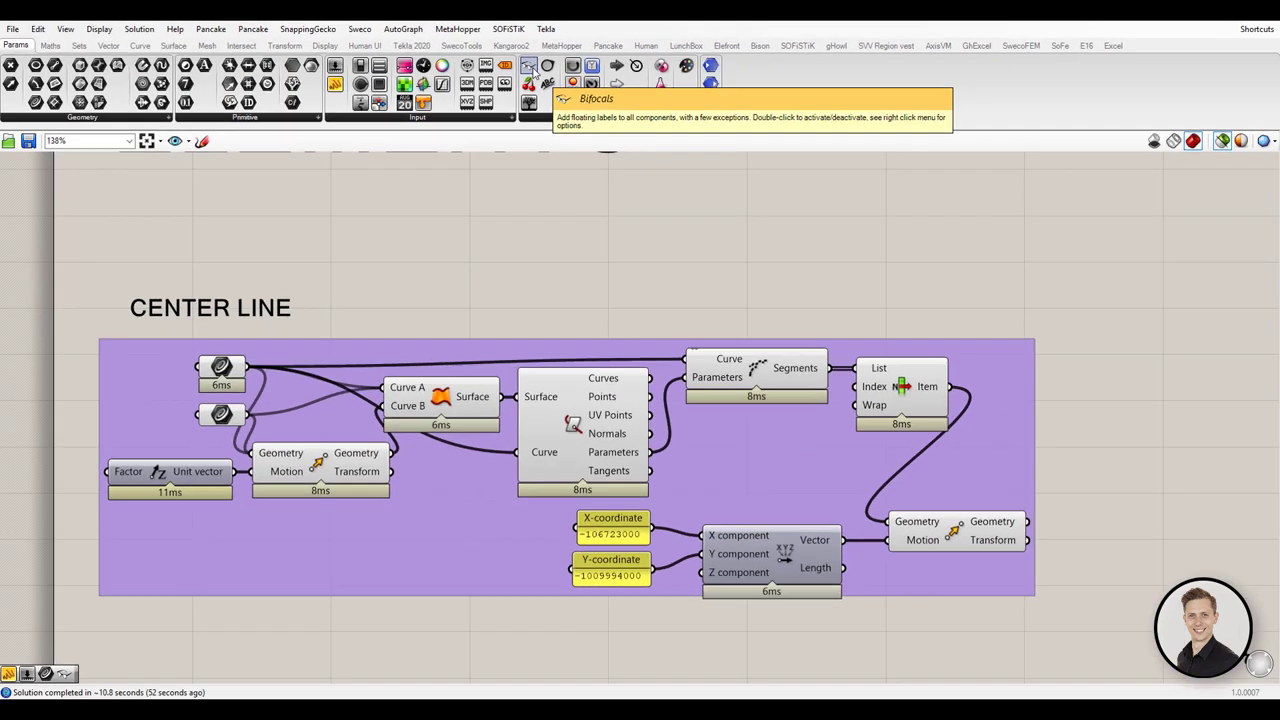
Place a Bifocals component above the CENTER LINE group to add floating name labels to the components
drag(532, 80, 563, 245)
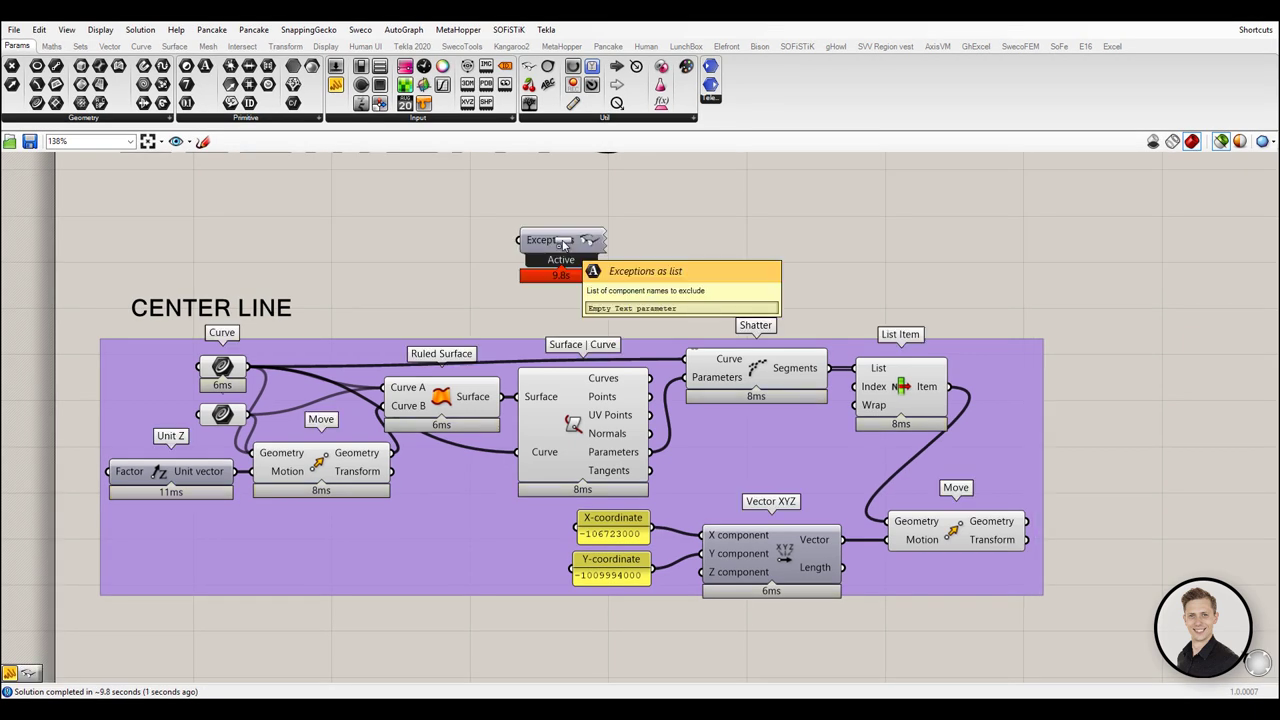
scroll(598, 342, up, 2)
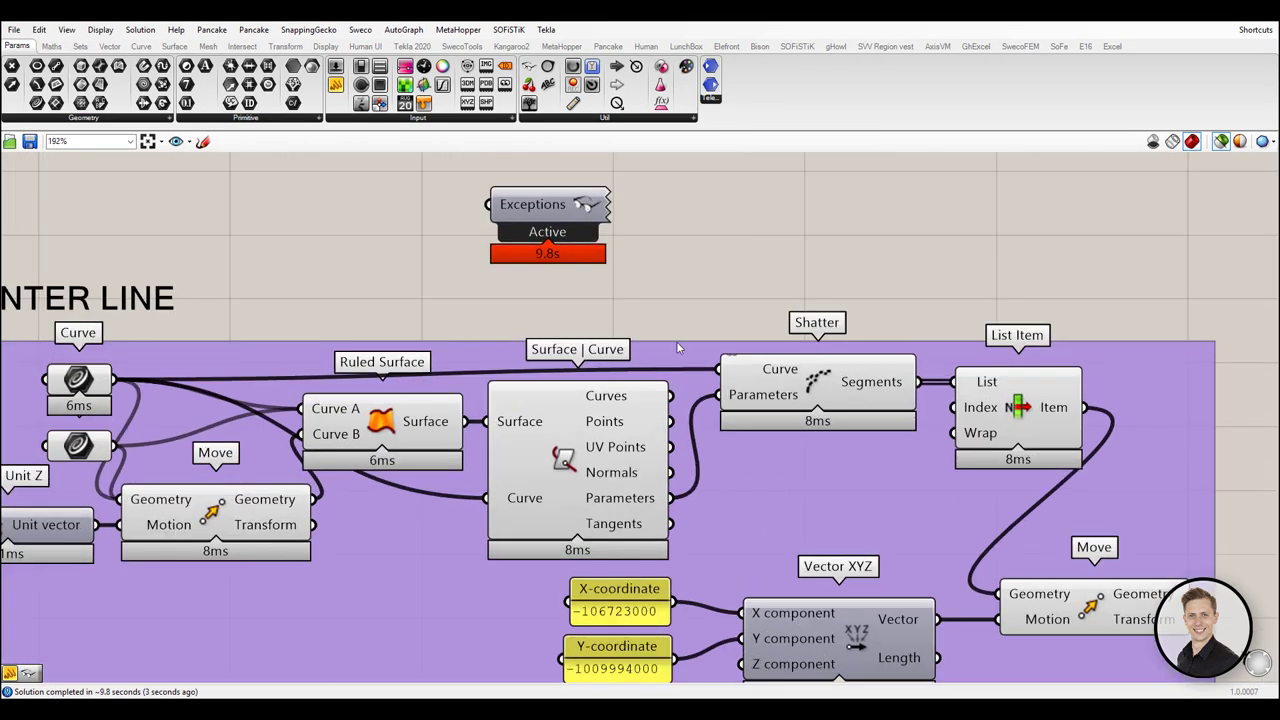
scroll(895, 557, down, 1)
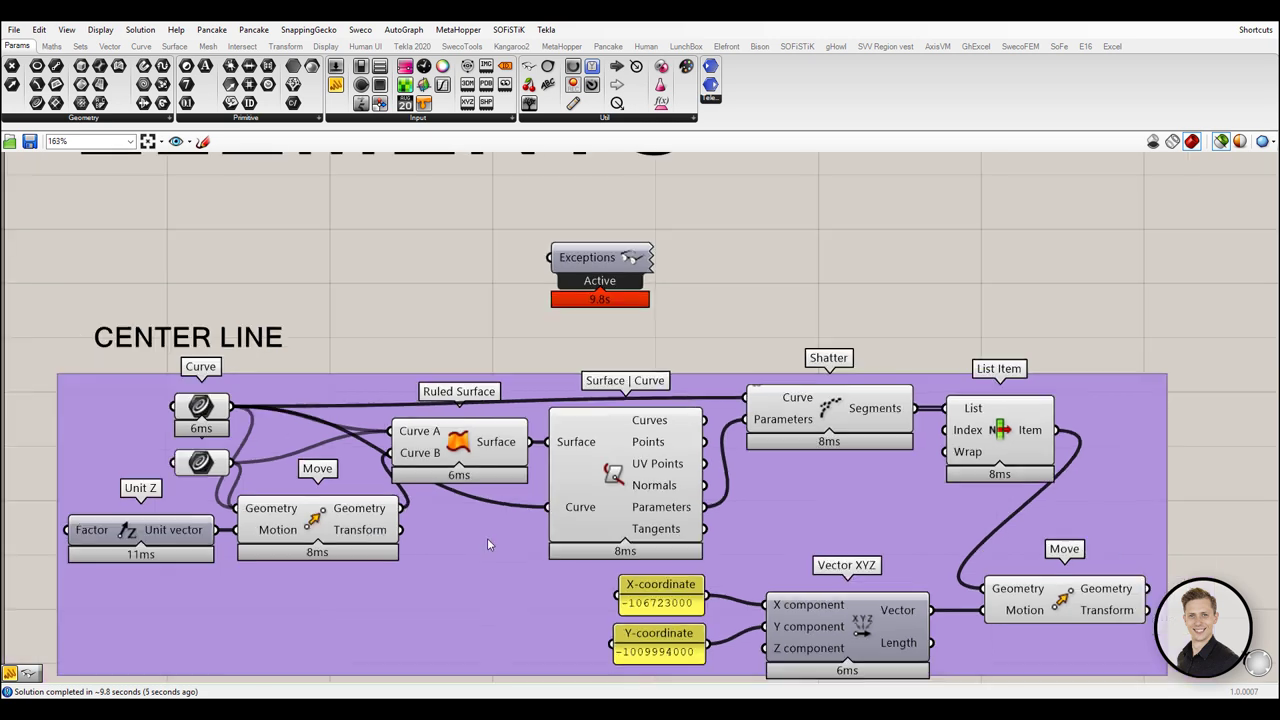
scroll(237, 430, down, 1)
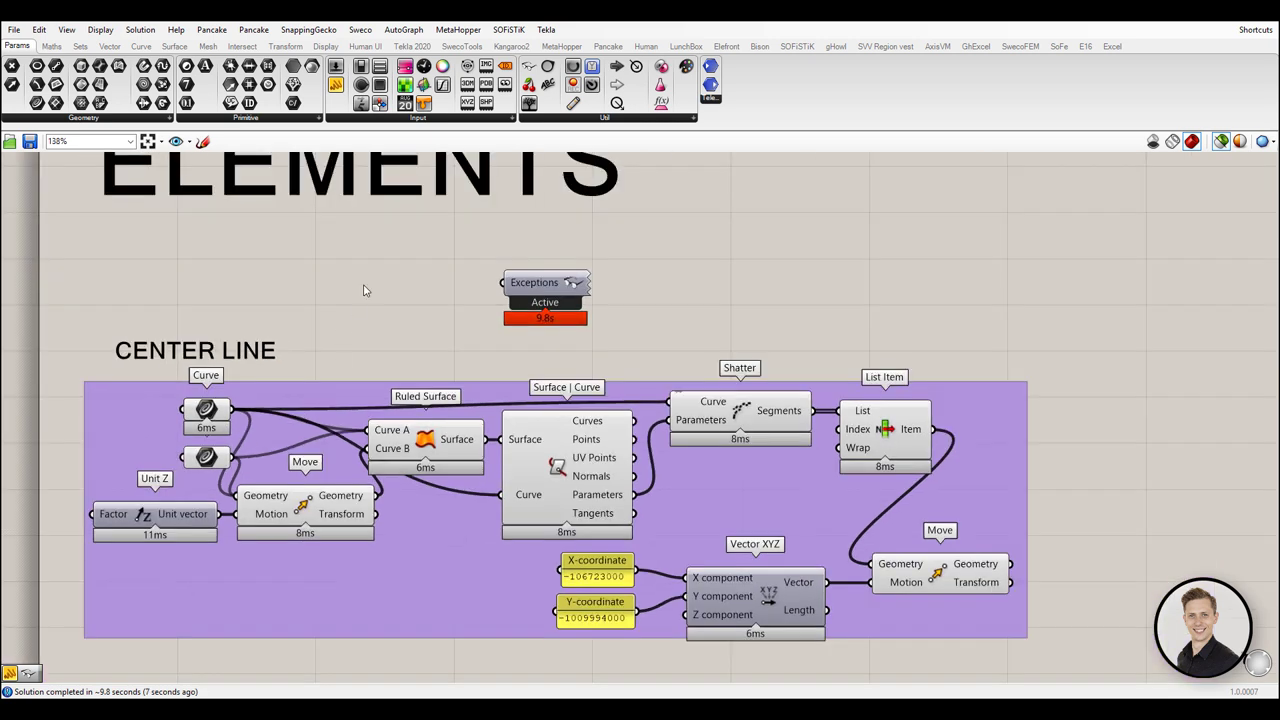
Create a panel beside the Bifocals component containing the names Curve and Move on separate lines
double_click(369, 287)
text(panel)
key(Return)
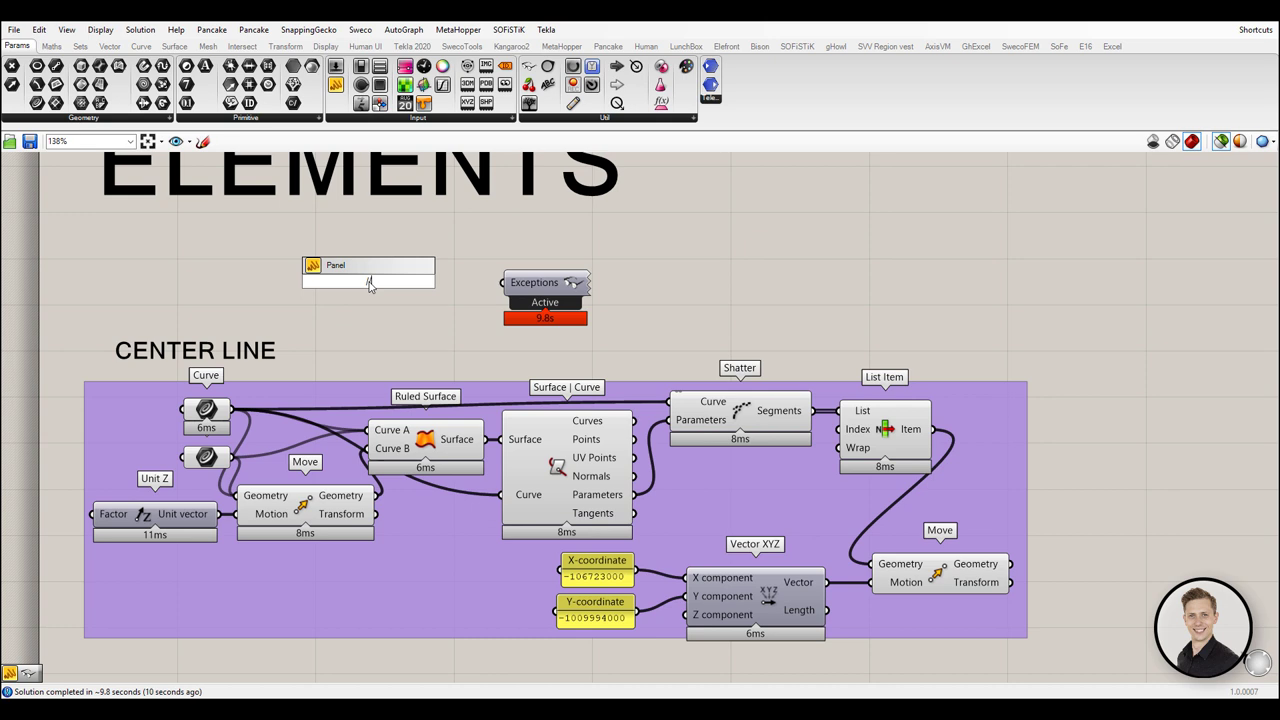
text(//Curve)
key(Return)
double_click(366, 287)
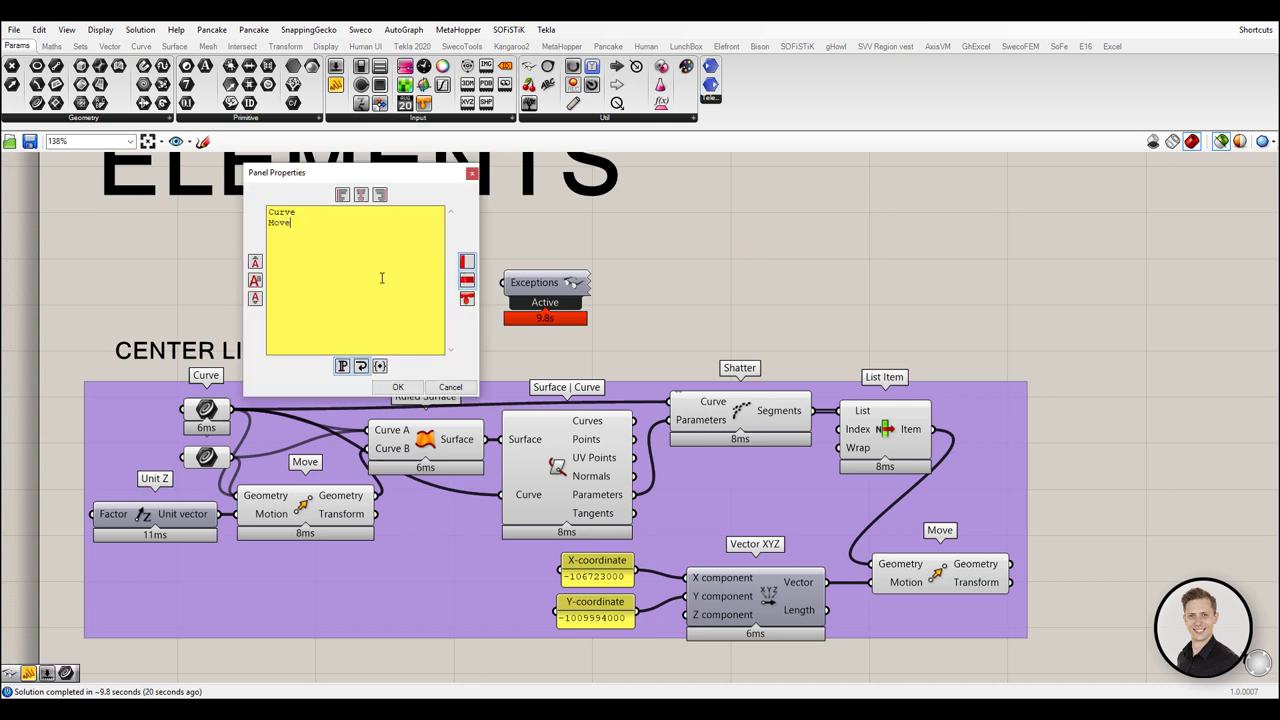
click(399, 387)
Make the panel output its lines as separate list items, connect it to the Bifocals Exceptions input, and check the Curve and Move components
right_click(371, 299)
drag(367, 296, 502, 284)
click(418, 341)
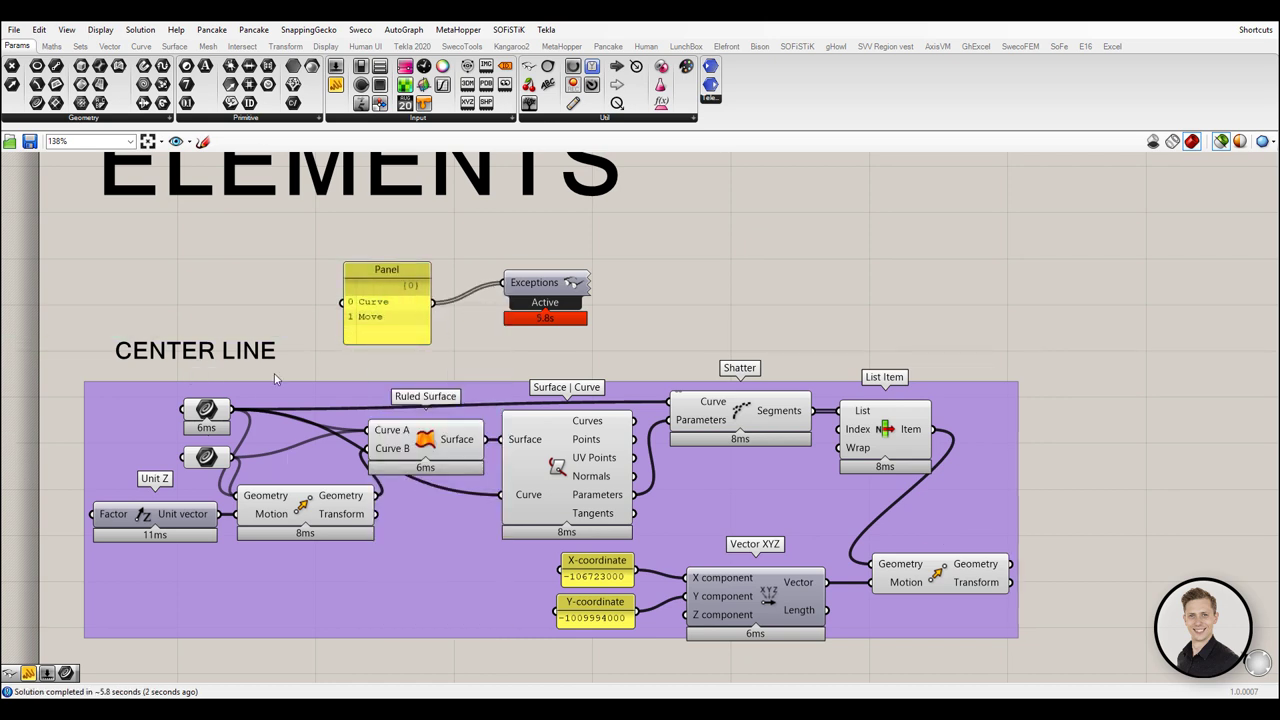
click(212, 402)
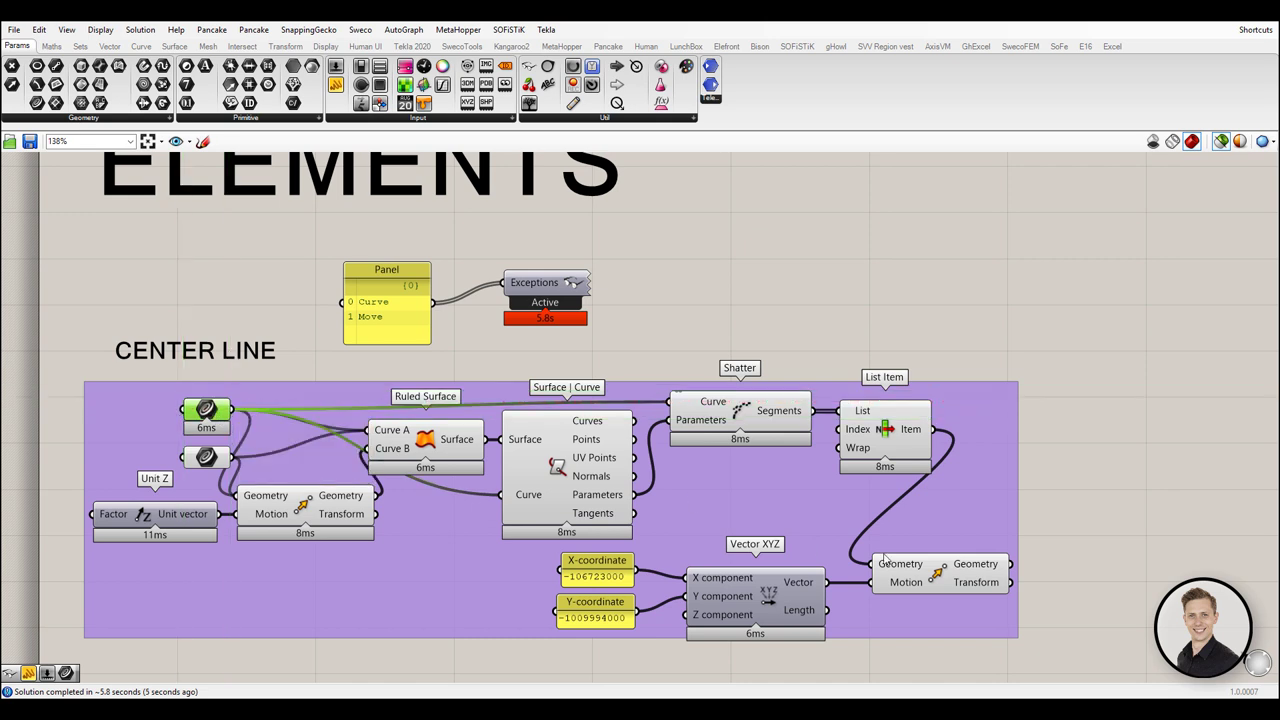
mouse_move(949, 577)
mouse_down()
mouse_move(966, 565)
mouse_move(949, 577)
mouse_up()
click(1114, 346)
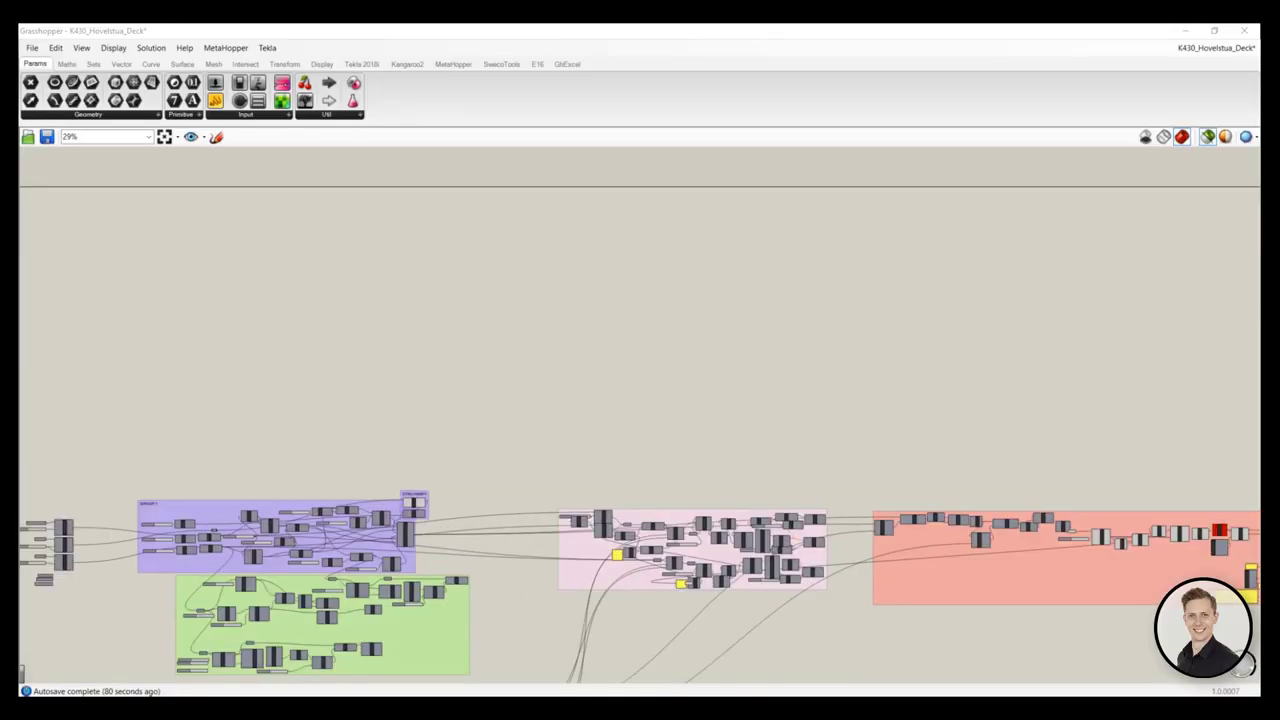
In the K430_Hovelstua_Deck script, sketch a freehand V-shaped stroke on the empty canvas above the groups and accept it
right_drag(452, 438, 659, 461)
scroll(300, 371, up, 1)
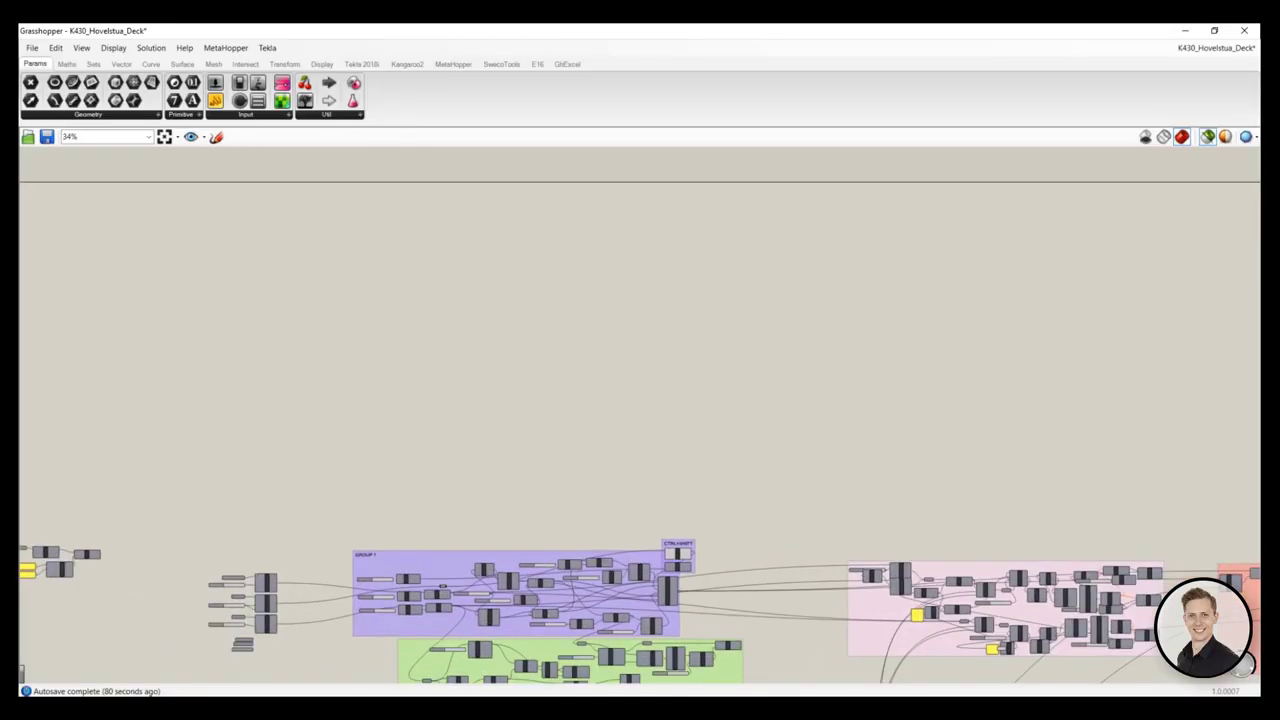
right_drag(300, 371, 381, 387)
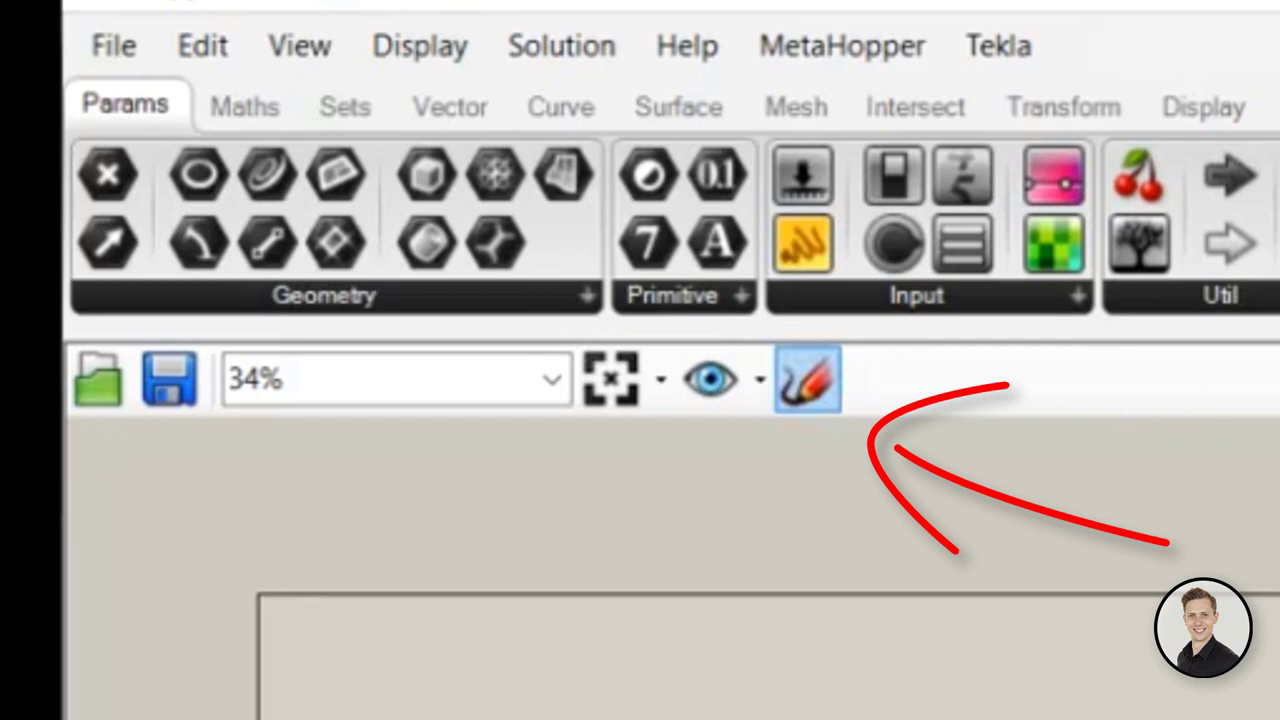
click(807, 378)
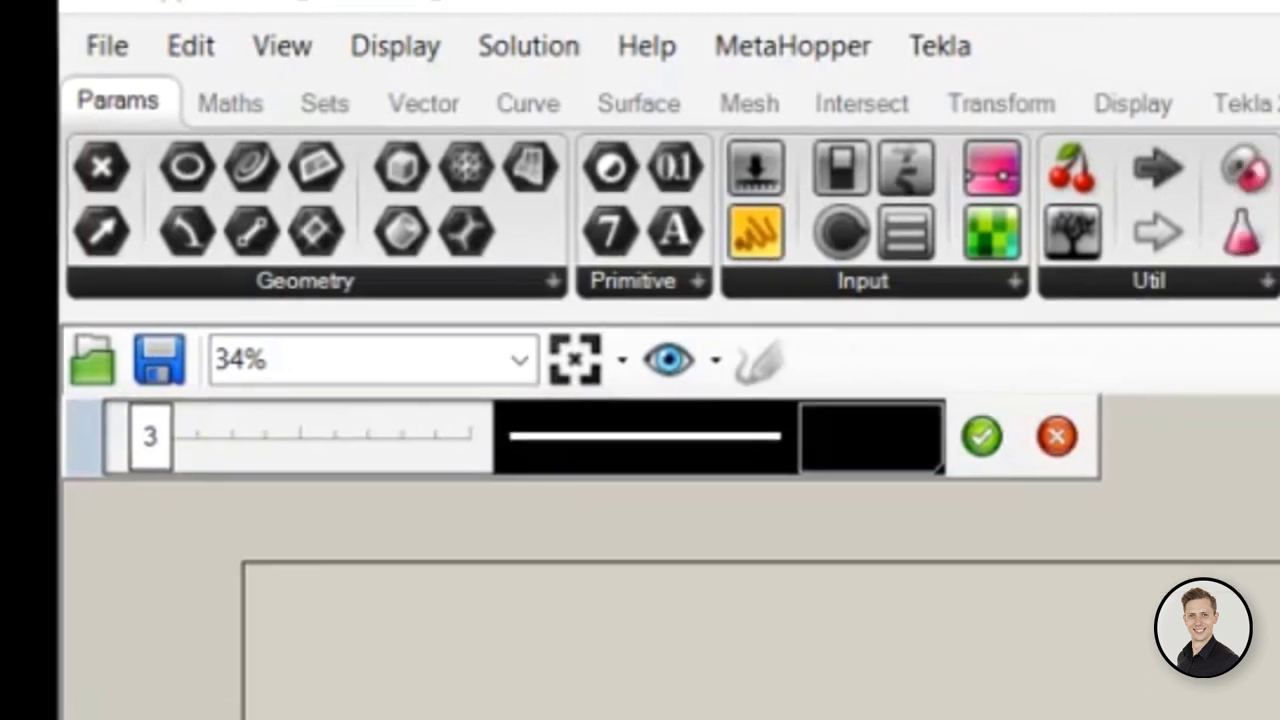
mouse_move(477, 560)
mouse_down()
mouse_move(523, 683)
mouse_move(392, 357)
mouse_up()
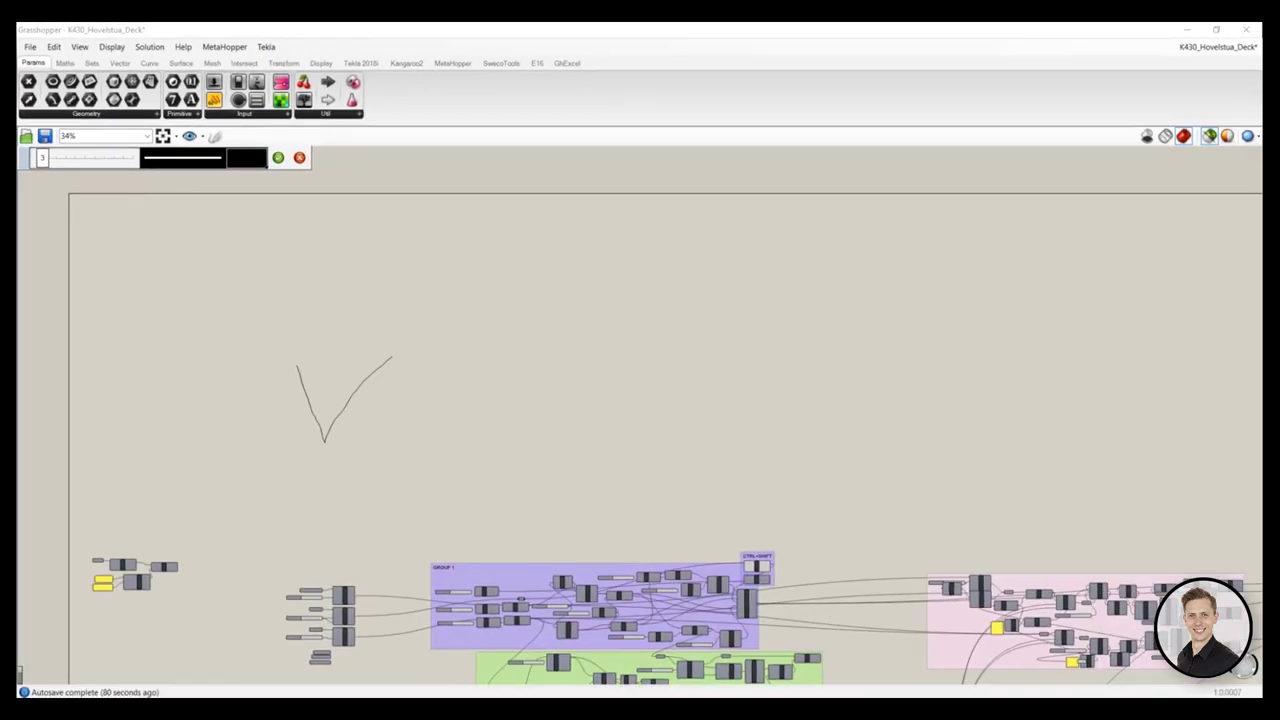
click(278, 158)
Load all curves of the bridge elevation from Rhino into the V-shaped sketch object
middle_click(388, 384)
scroll(341, 408, up, 2)
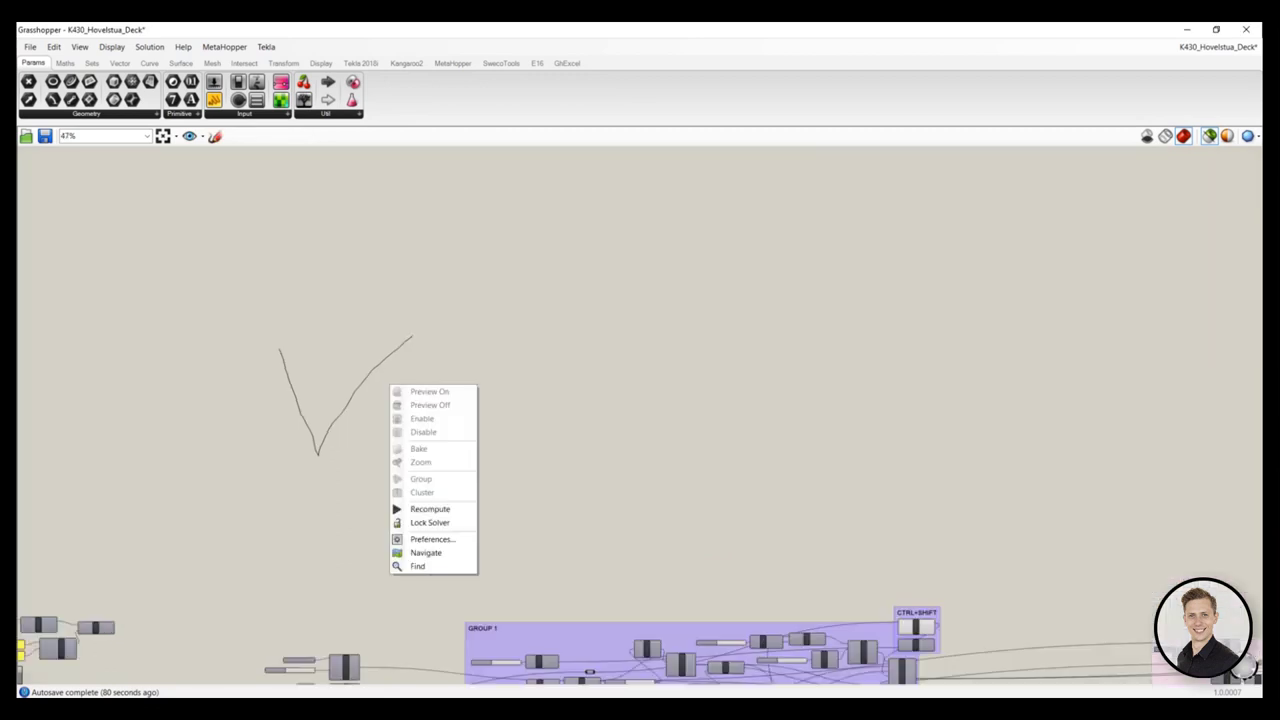
click(341, 408)
scroll(347, 413, up, 4)
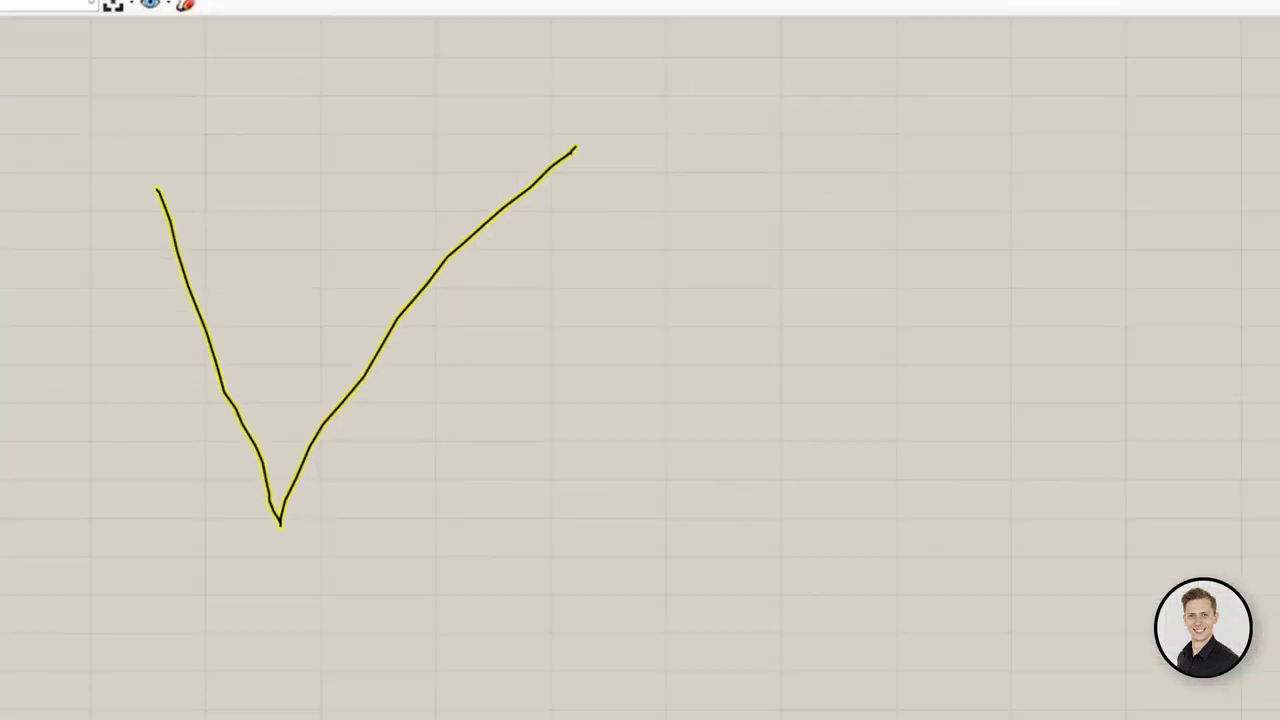
right_click(356, 384)
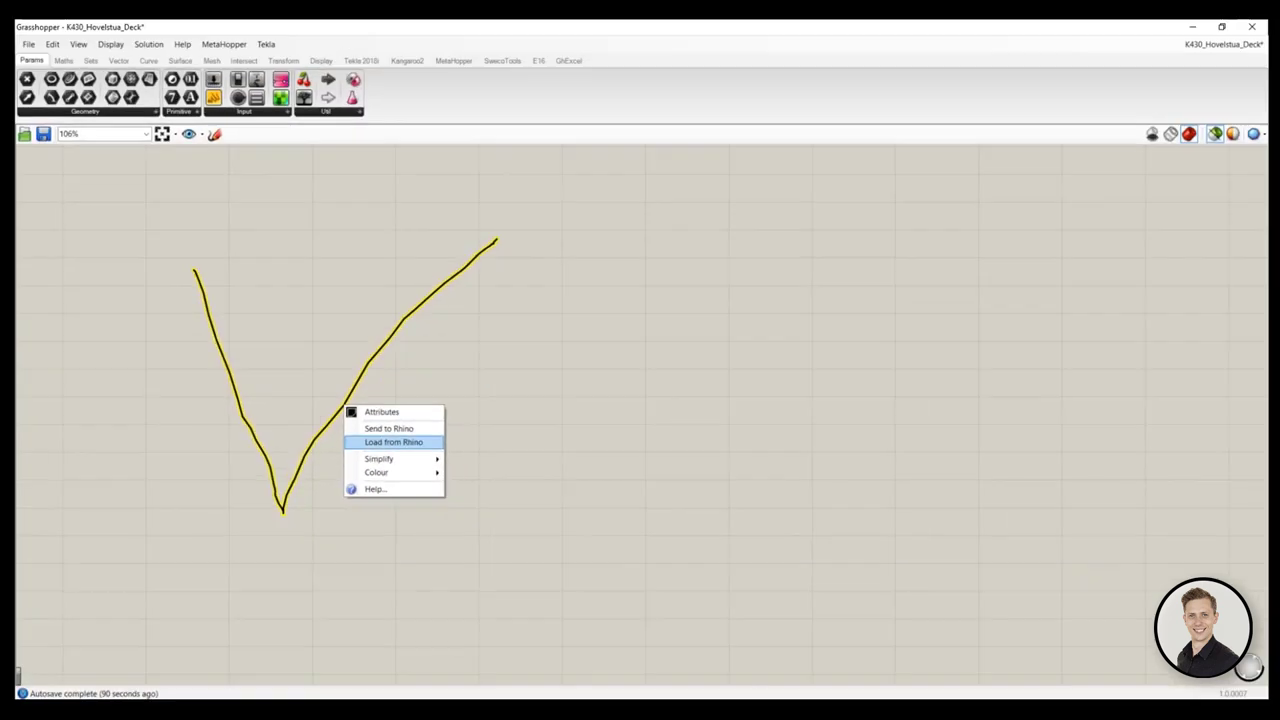
click(393, 442)
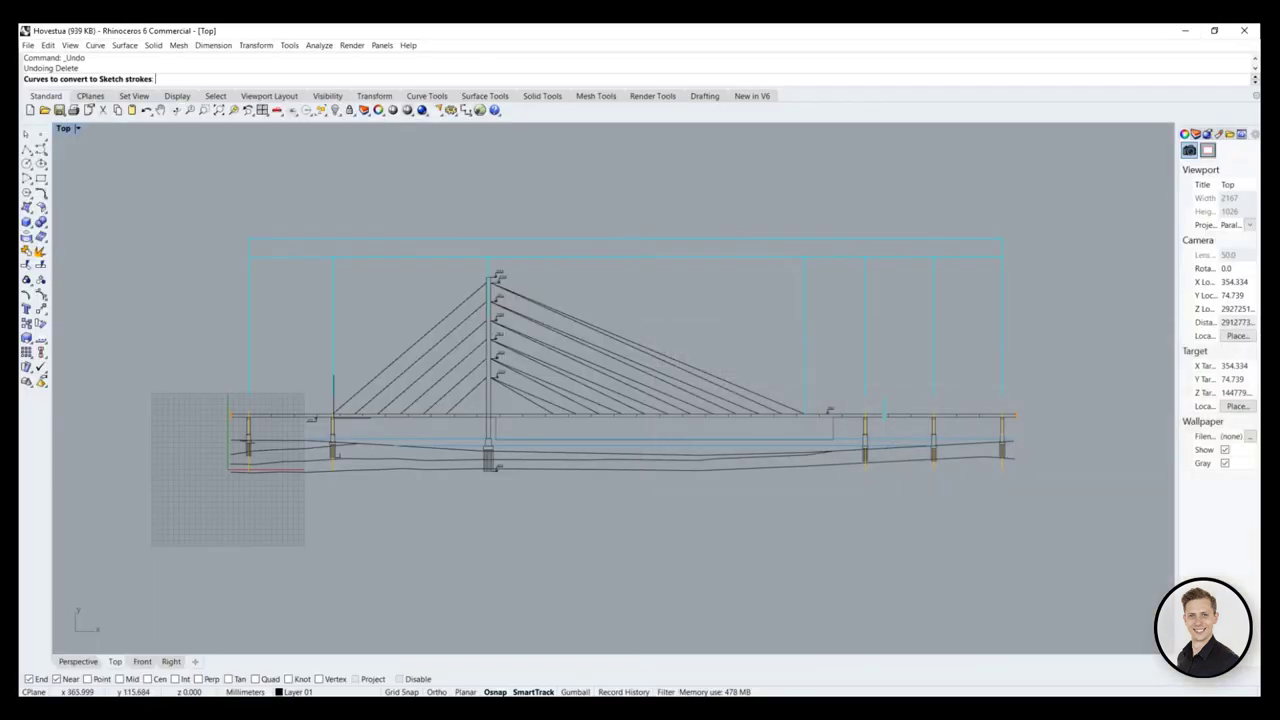
key(ctrl+a)
key(Return)
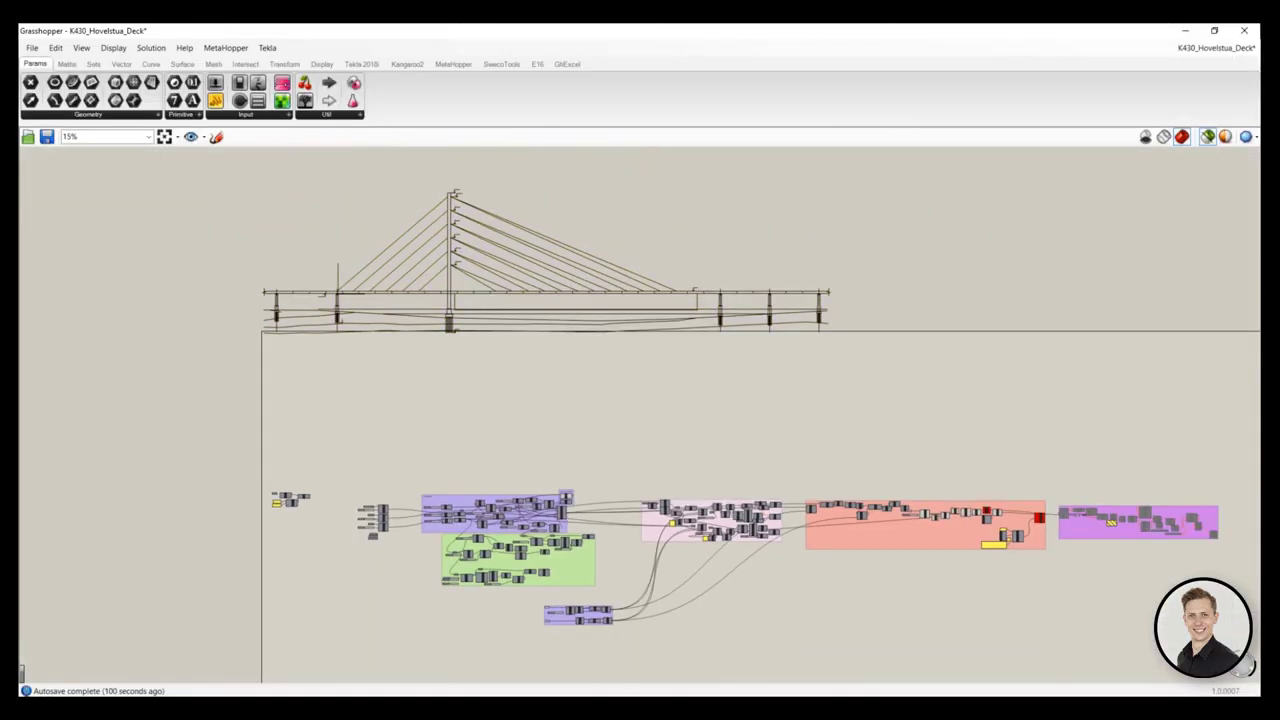
Move the bridge elevation sketch down and to the right so it sits above the component groups
mouse_move(422, 293)
mouse_down()
mouse_move(646, 457)
mouse_move(636, 347)
mouse_up()
click(472, 328)
scroll(484, 342, down, 2)
scroll(803, 563, up, 1)
Start a red freehand sketch, circle the bridge pier left of the pylon, and draw an arrow down to the upper purple group
click(216, 137)
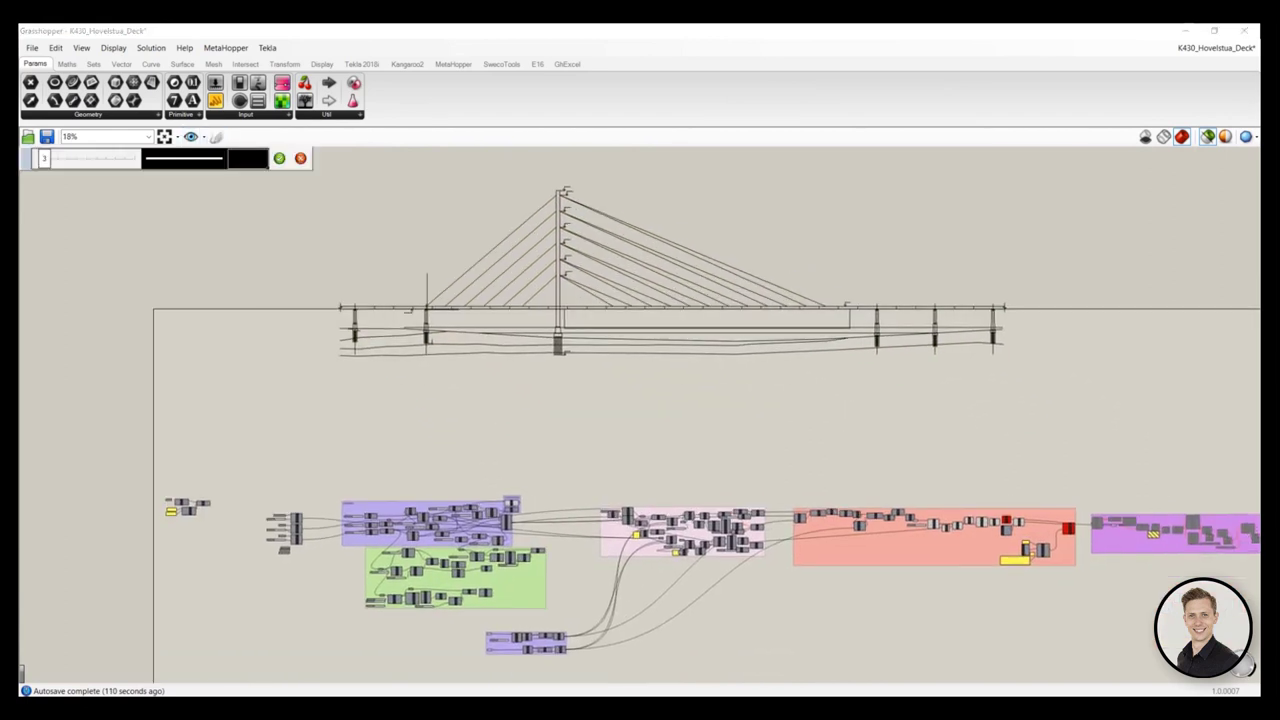
click(247, 158)
drag(327, 283, 238, 193)
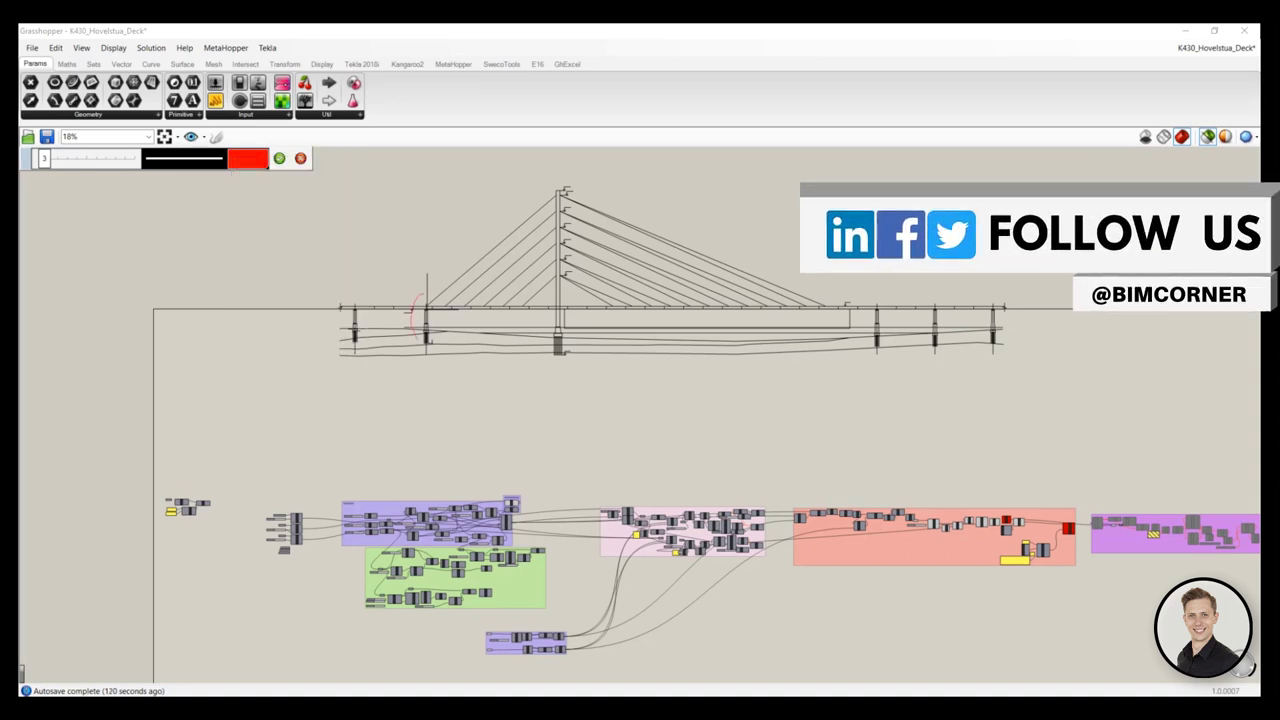
drag(427, 296, 424, 295)
drag(429, 365, 430, 507)
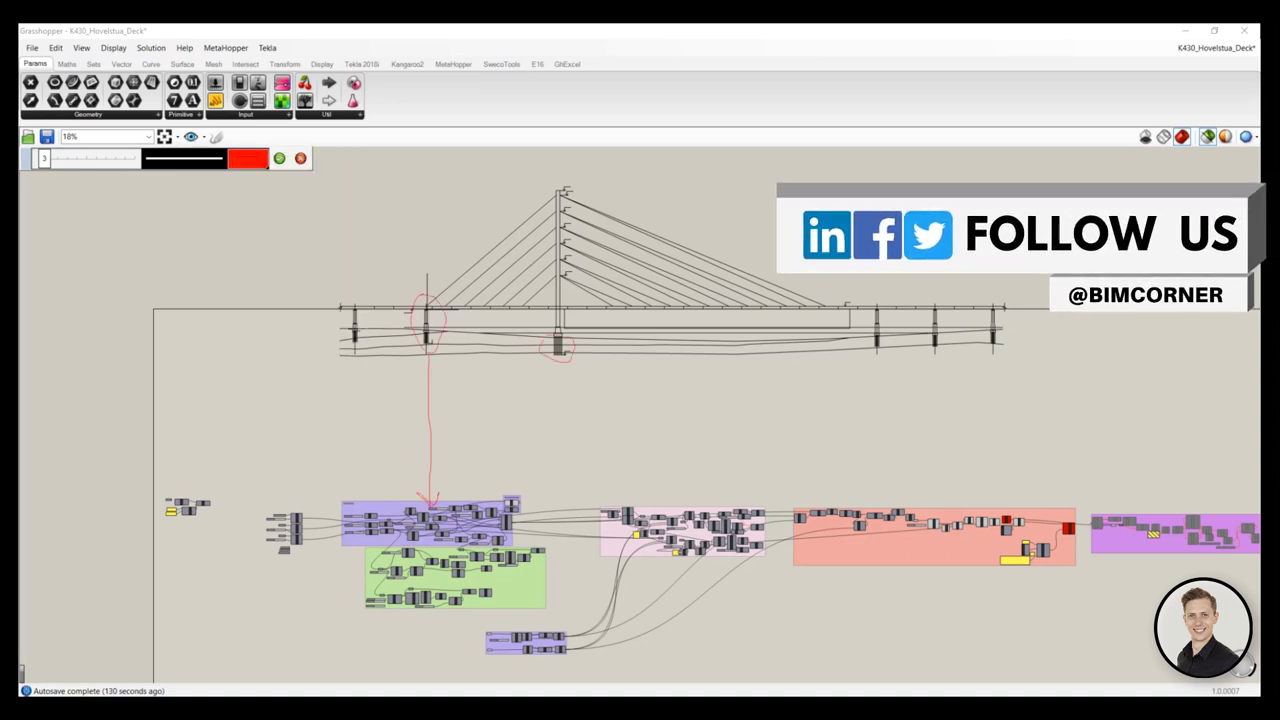
Draw red arrows from the circled pylon base to the pink group and from the circled right-hand deck to the red group, then finish sketching
mouse_move(566, 363)
mouse_down()
mouse_move(616, 509)
mouse_move(612, 482)
mouse_up()
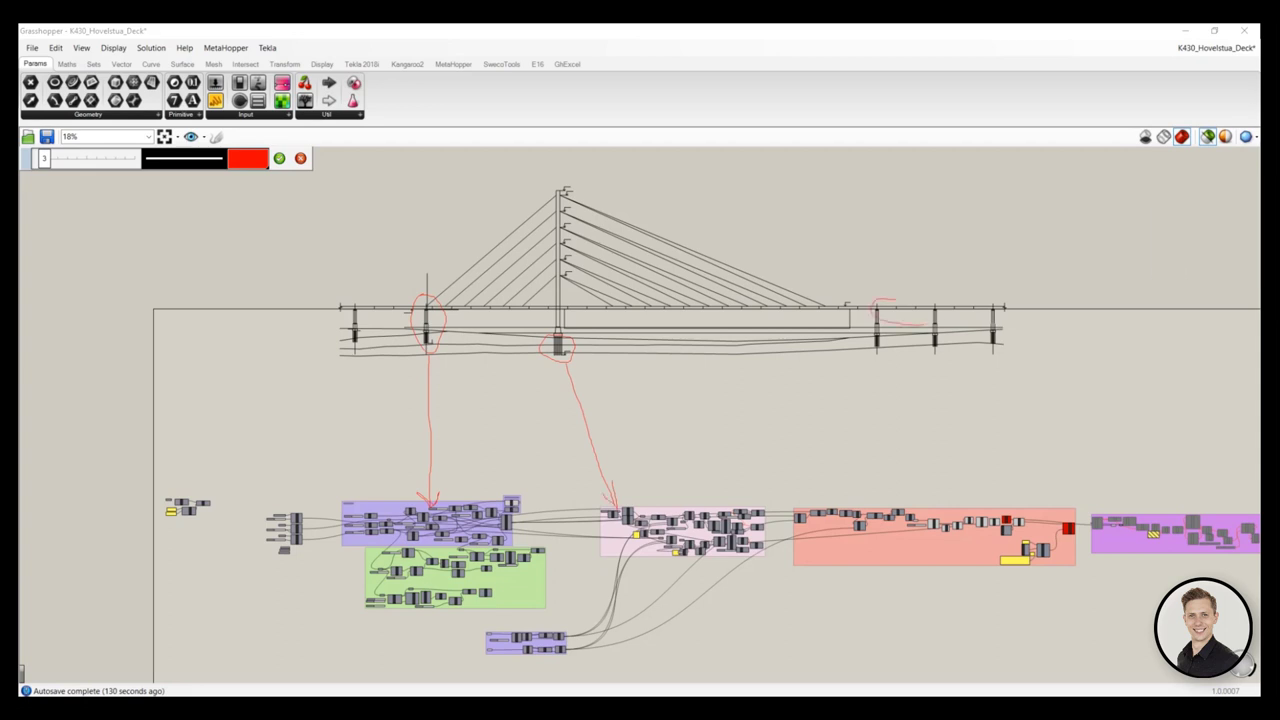
drag(897, 507, 914, 495)
click(300, 158)
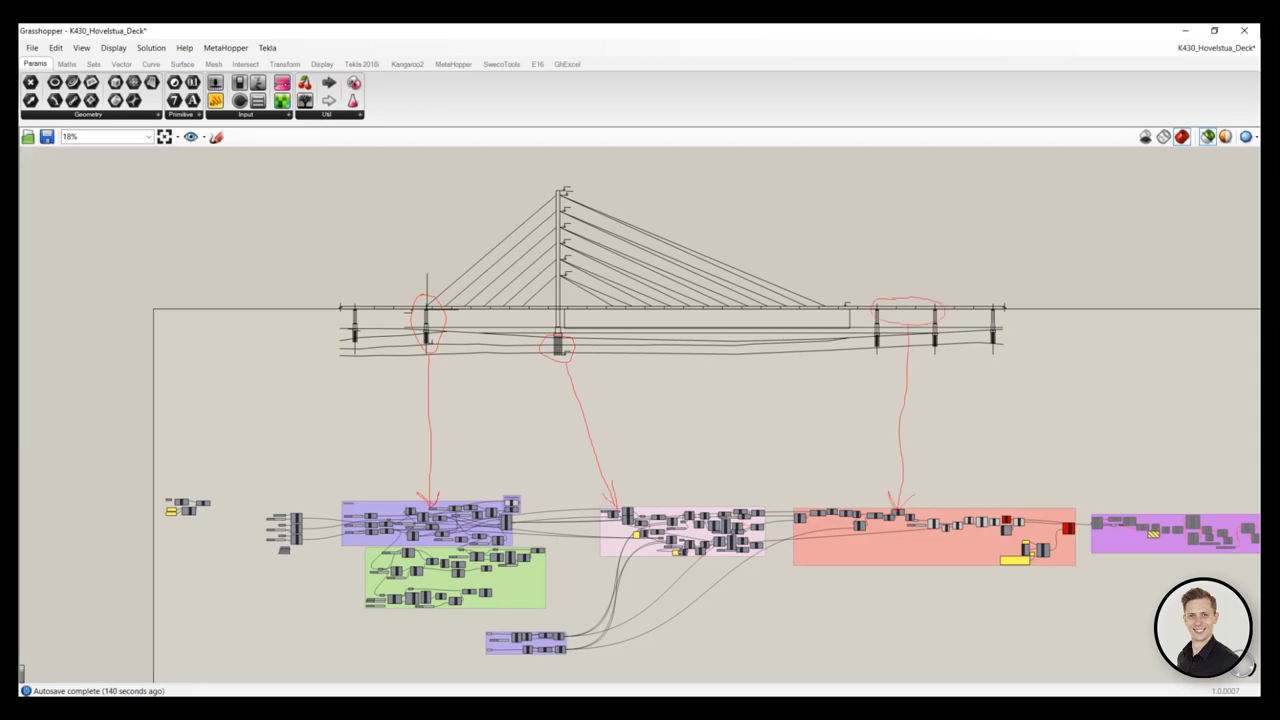